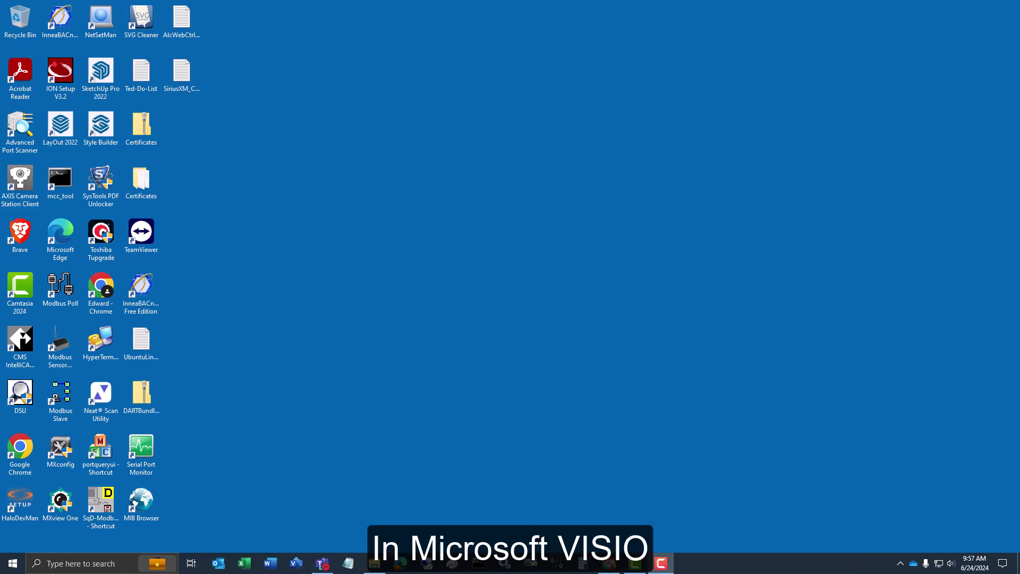
Open the Downloads folder and launch the FMS-VisioRiserDiagramExample Excel workbook.
key(super+e)
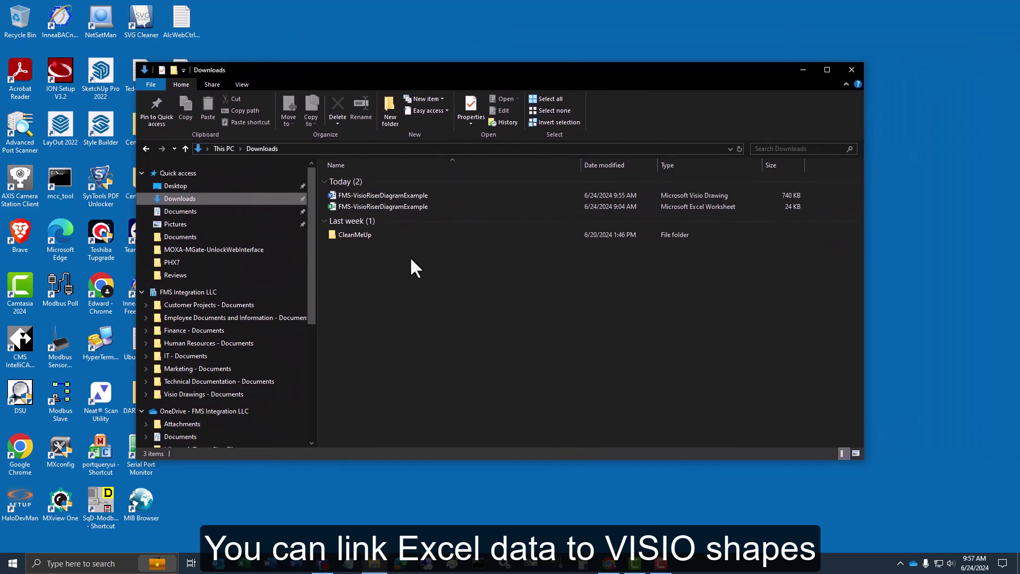
double_click(370, 206)
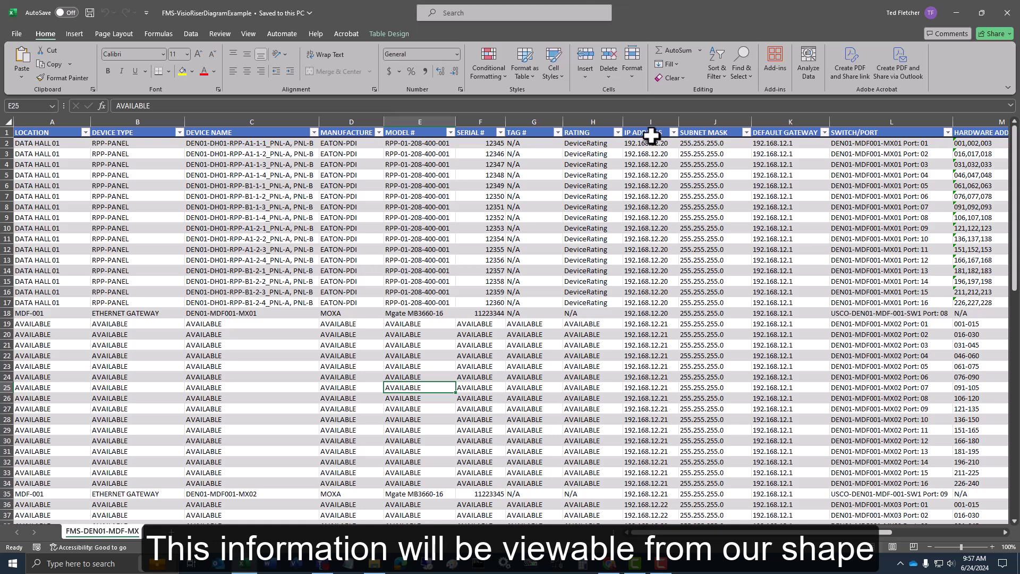
Review the DEFAULT GATEWAY, SWITCH/PORT, HARDWARE ADDRESS and SOFTWARE ADDRESS columns of the device table.
click(791, 133)
drag(739, 531, 850, 533)
click(507, 131)
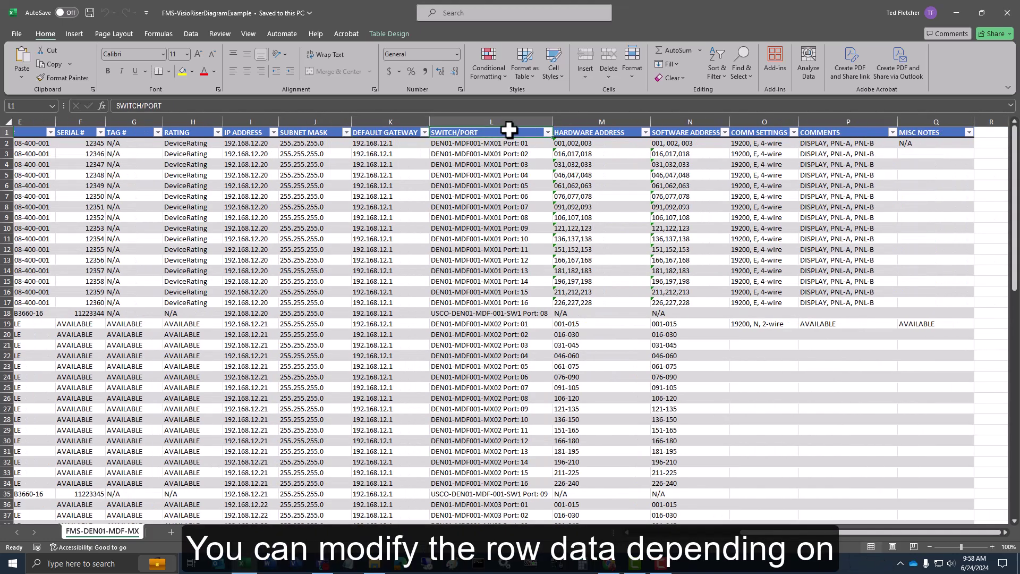
click(602, 132)
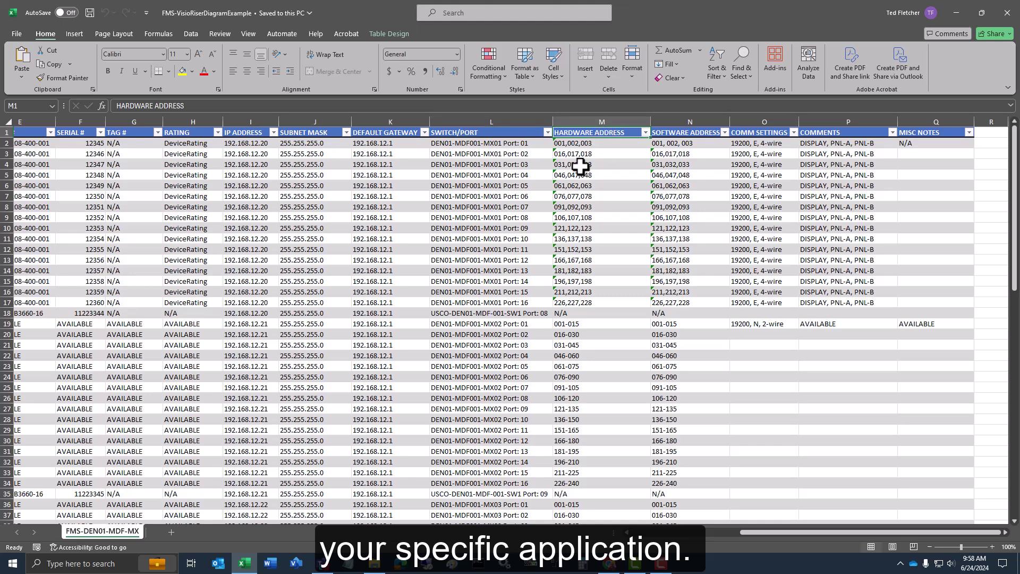
click(662, 133)
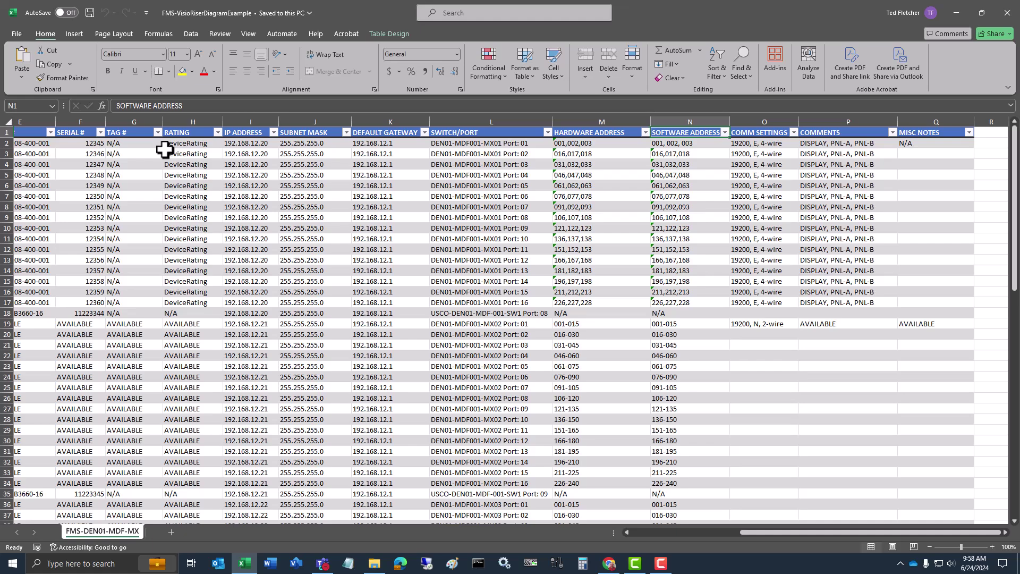
drag(770, 533, 659, 531)
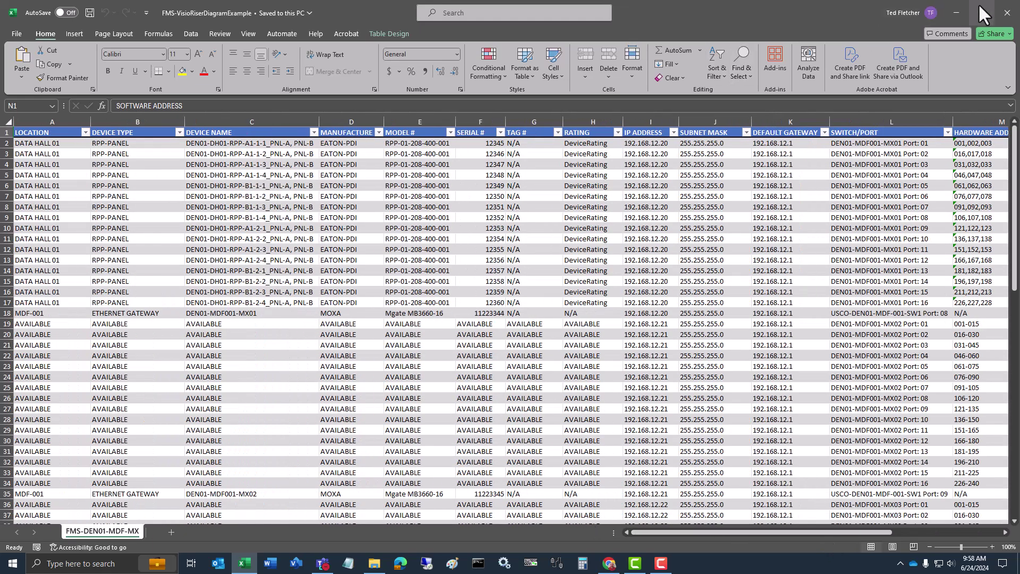
Minimize Excel, open the FMS-VisioRiserDiagramExample Visio drawing and show its MoxaPage riser page.
click(956, 11)
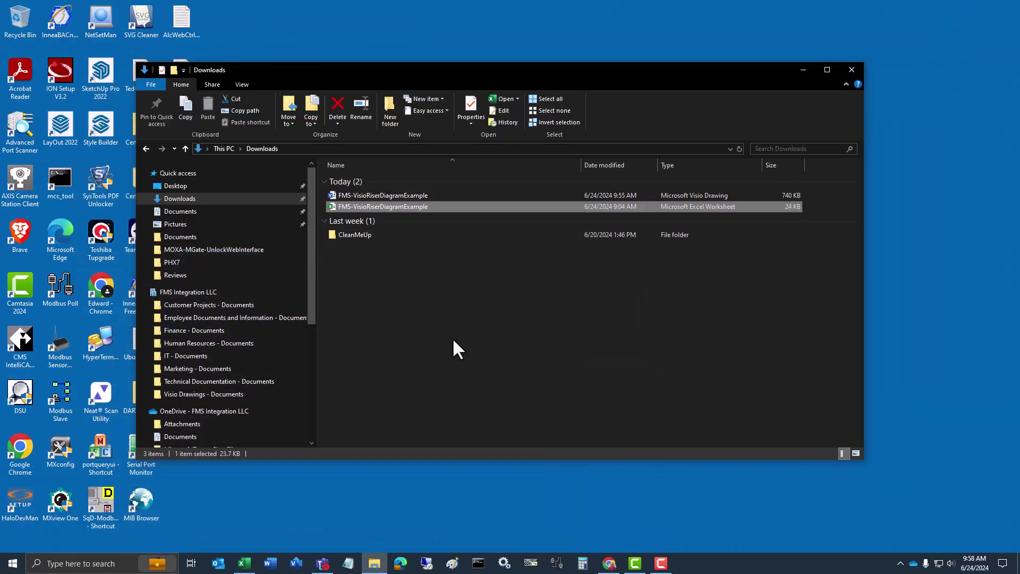
double_click(362, 196)
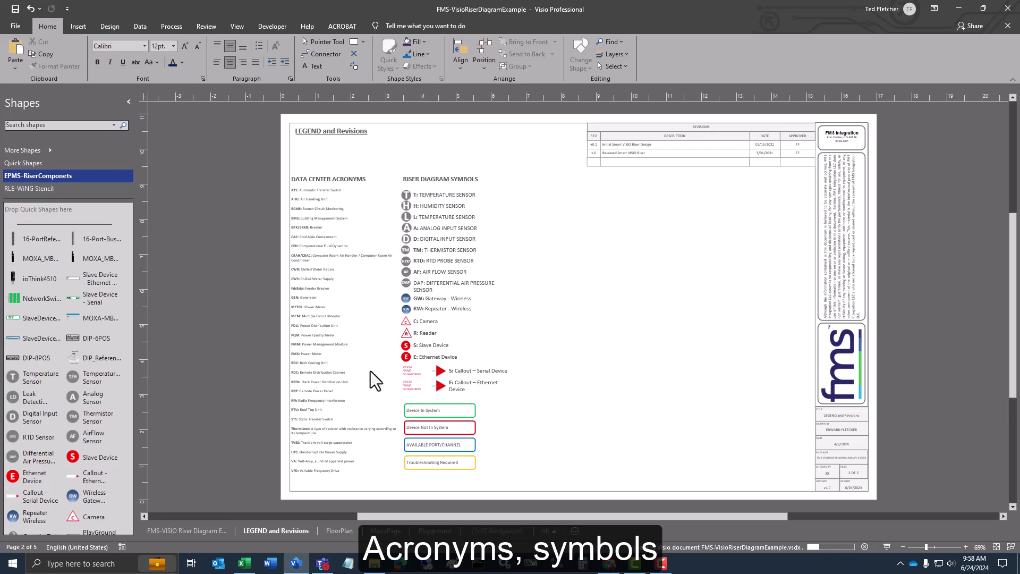
click(343, 529)
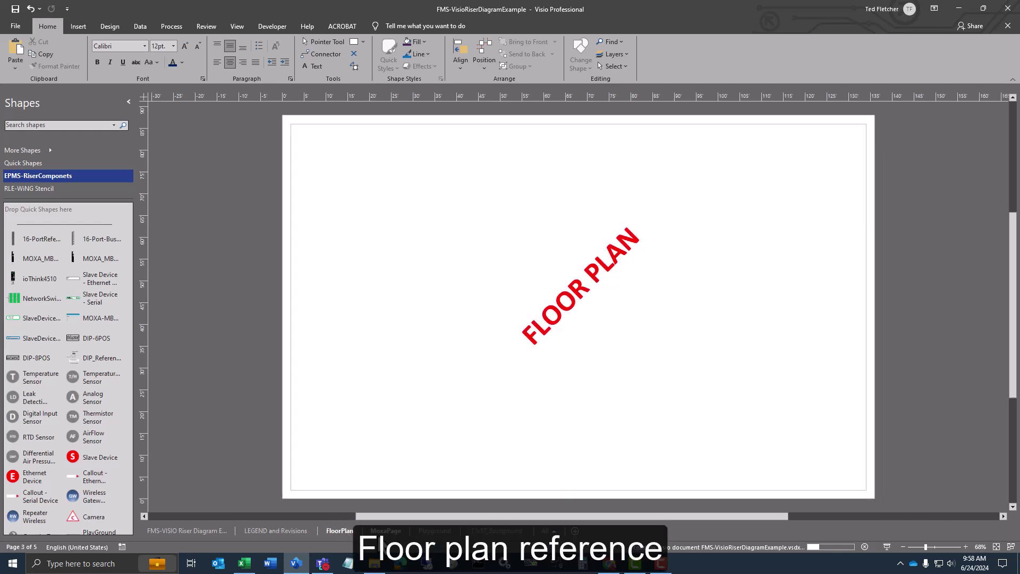
click(386, 530)
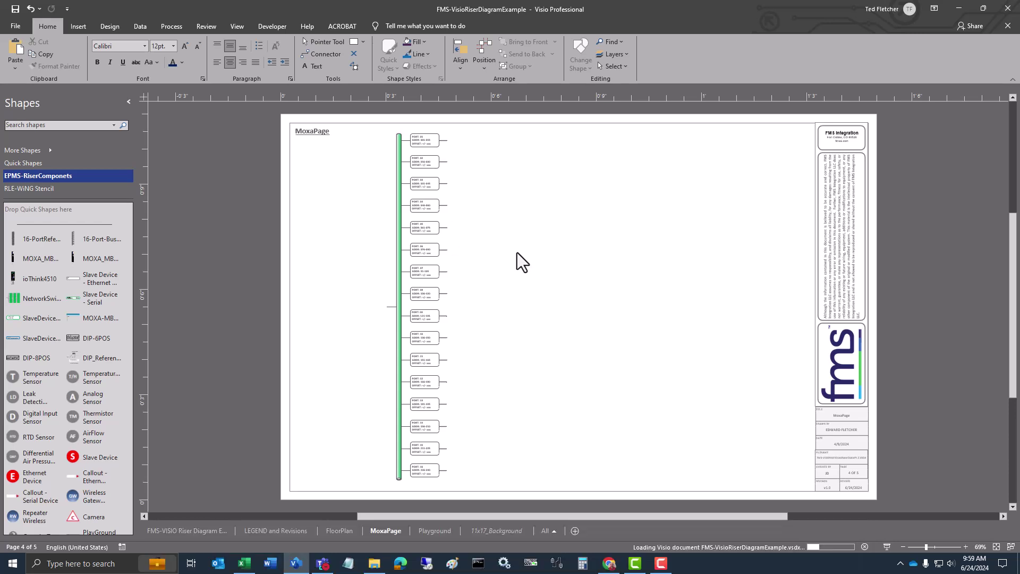
scroll(448, 148, up, 5)
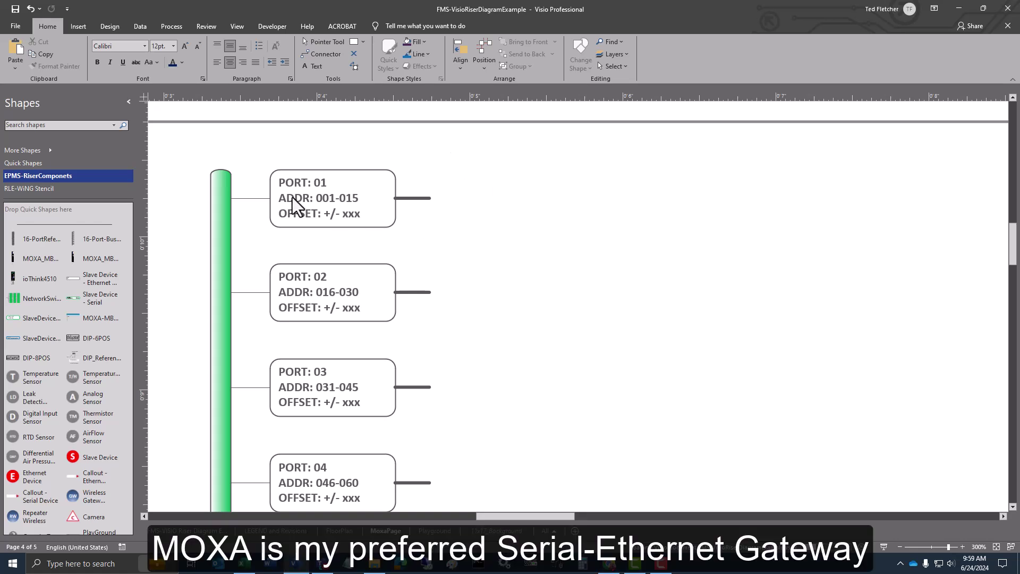
click(312, 182)
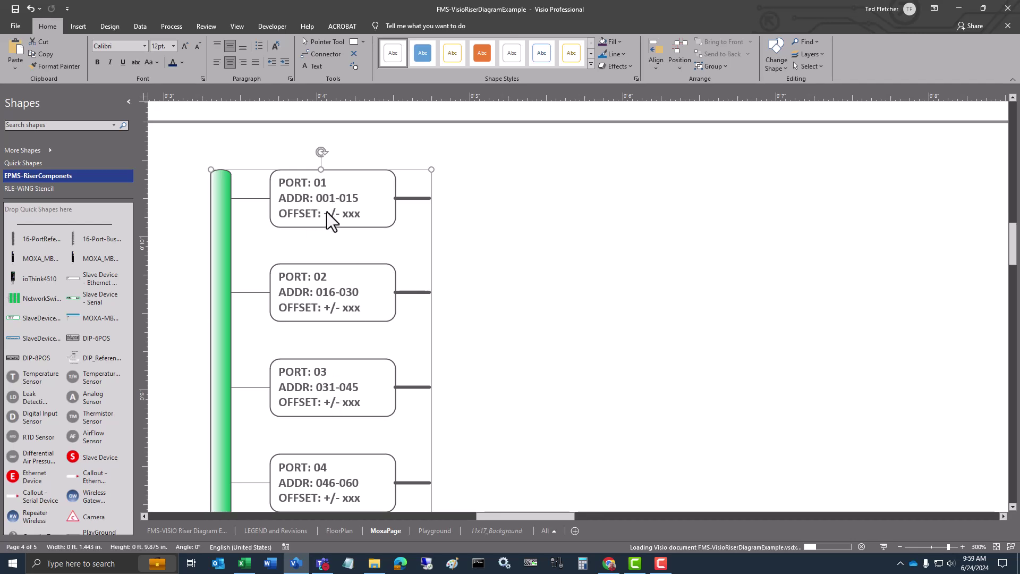
scroll(327, 212, down, 10)
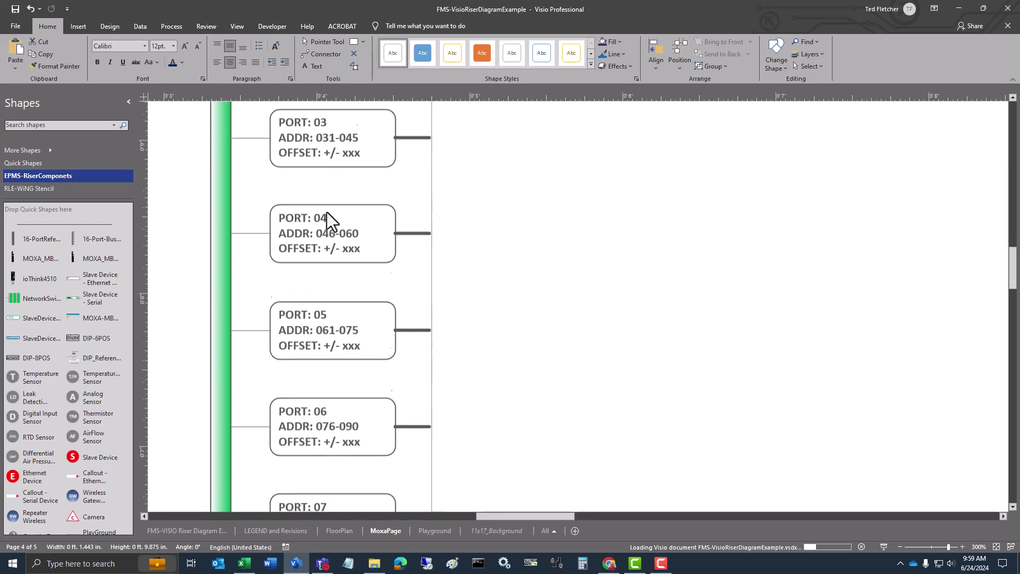
scroll(327, 212, down, 10)
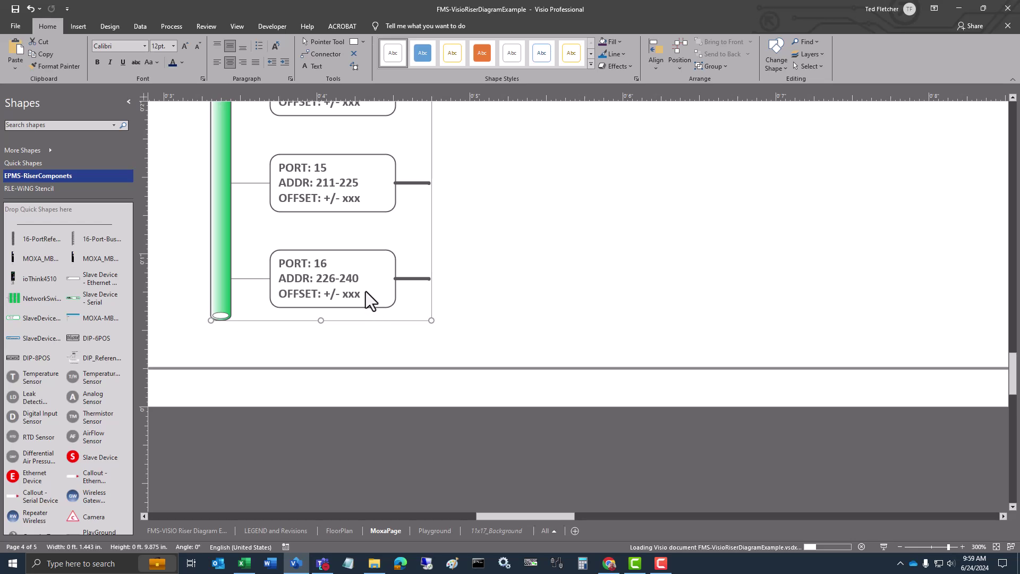
scroll(366, 291, up, 15)
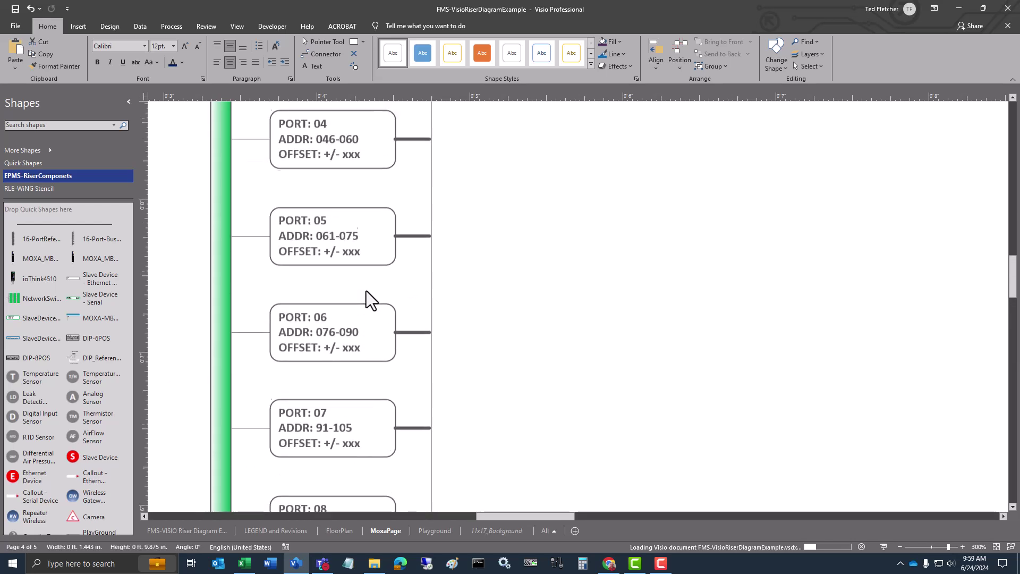
scroll(365, 291, up, 2)
scroll(366, 291, down, 4)
scroll(365, 287, up, 1)
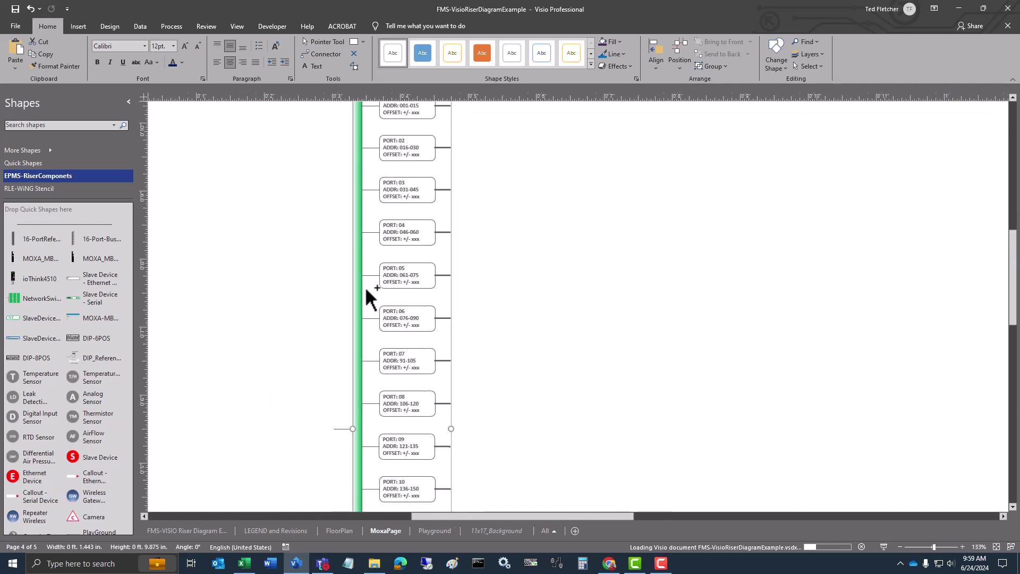
scroll(365, 291, up, 5)
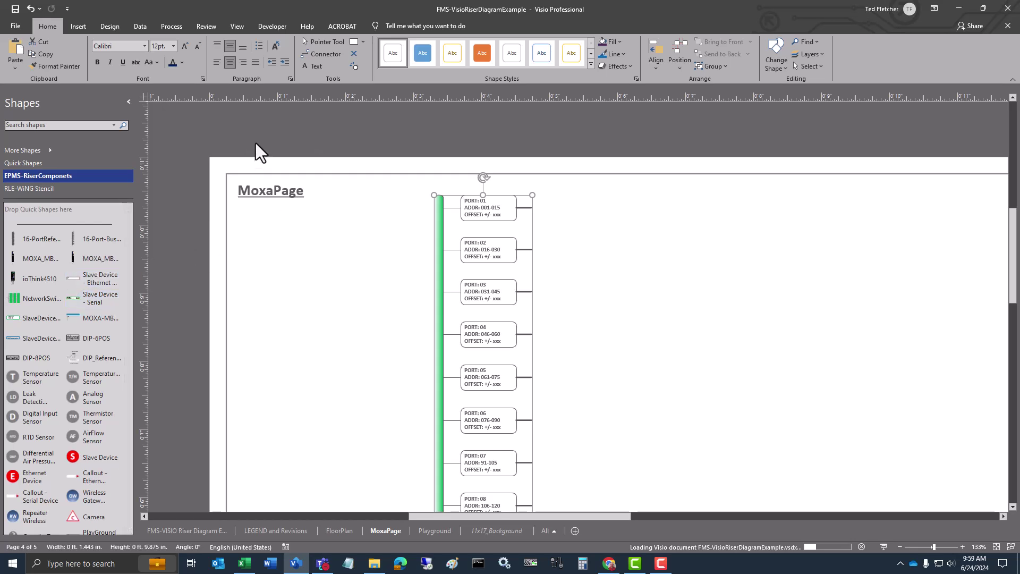
Start a Custom Import of external data with Microsoft Excel workbook as the source type.
click(374, 280)
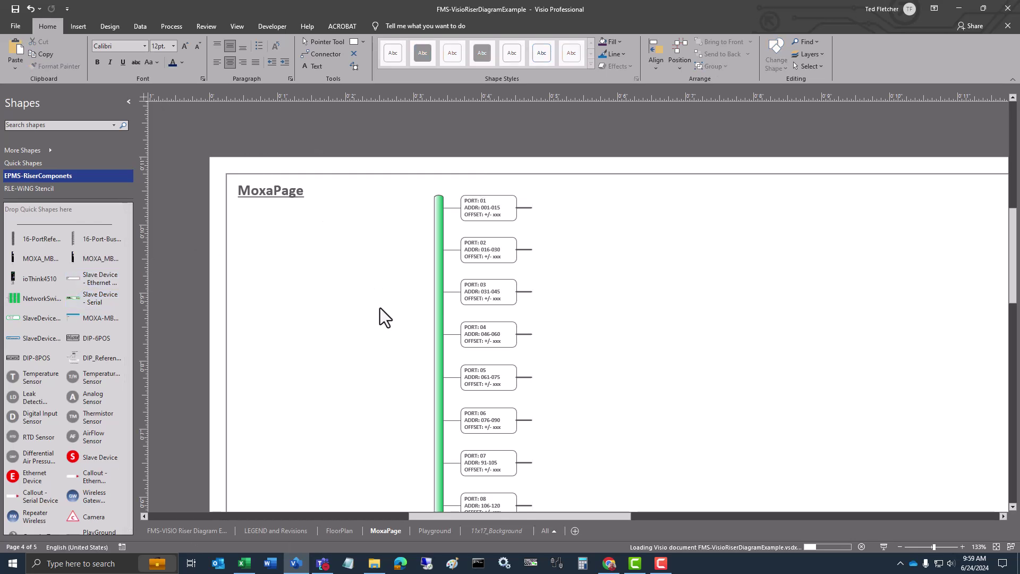
click(141, 26)
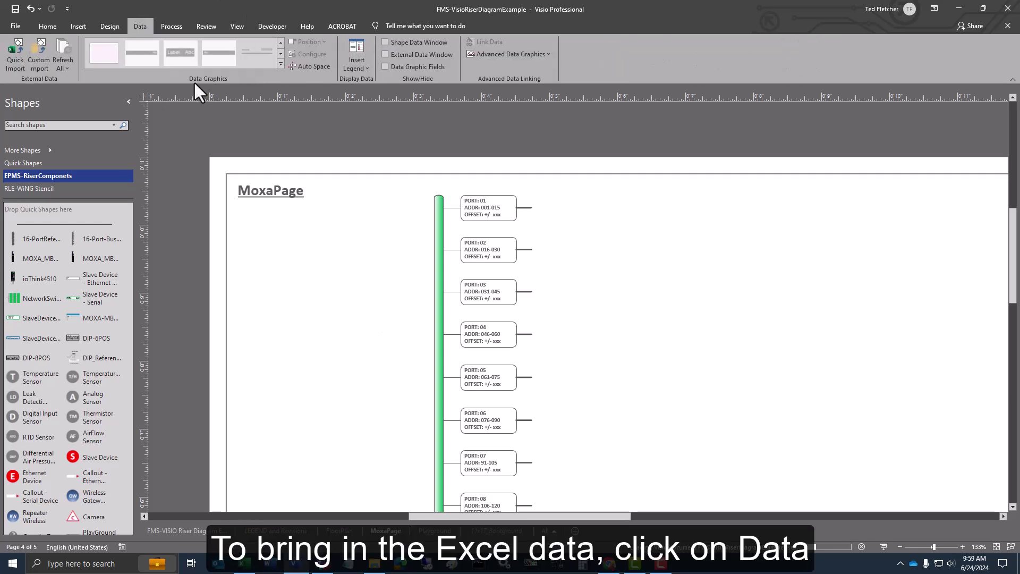
click(43, 68)
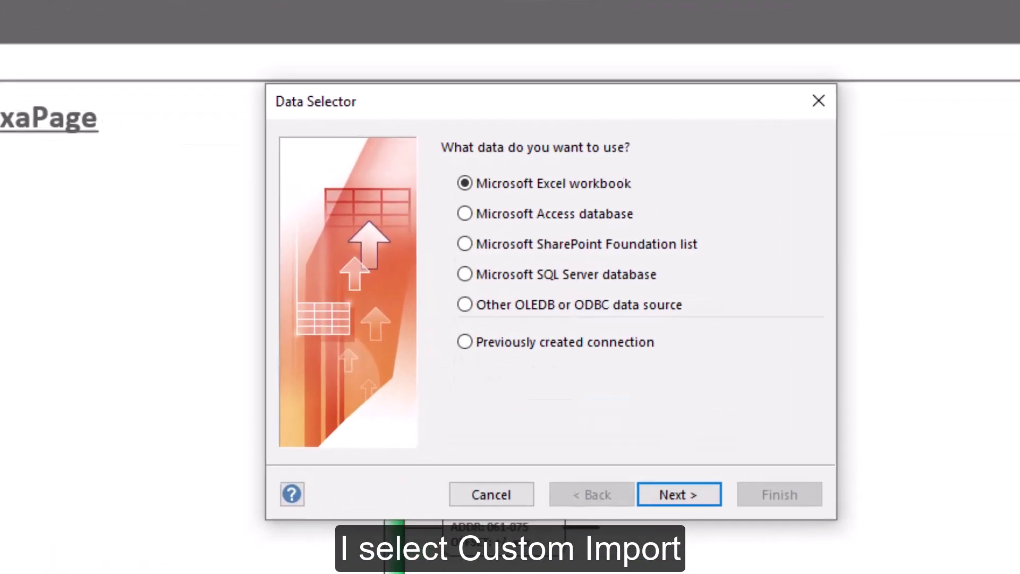
drag(529, 110, 456, 68)
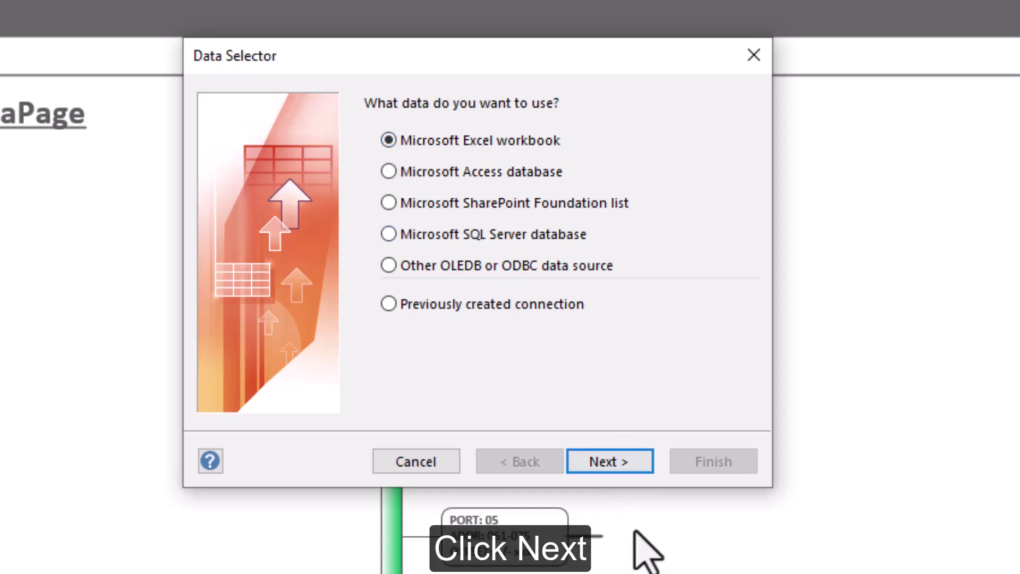
click(608, 463)
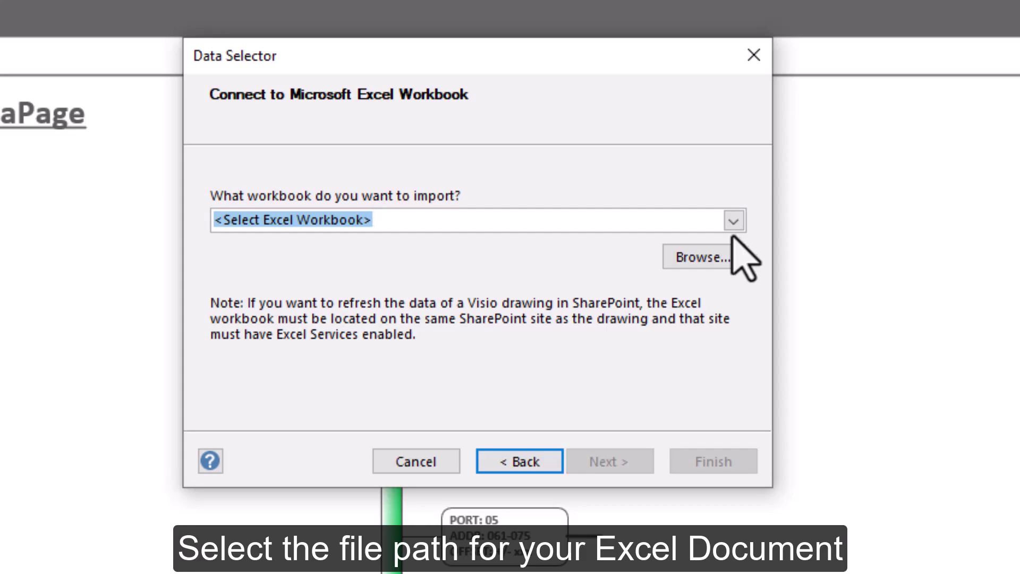
Choose FMS-VisioRiserDiagramExample.xlsx from the Downloads folder as the workbook to import.
click(717, 256)
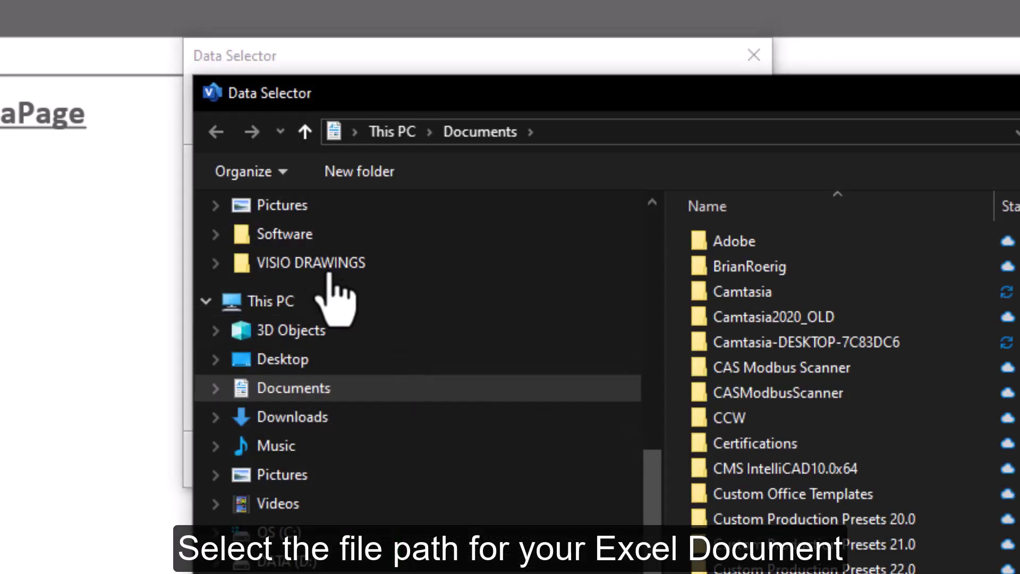
scroll(332, 295, up, 10)
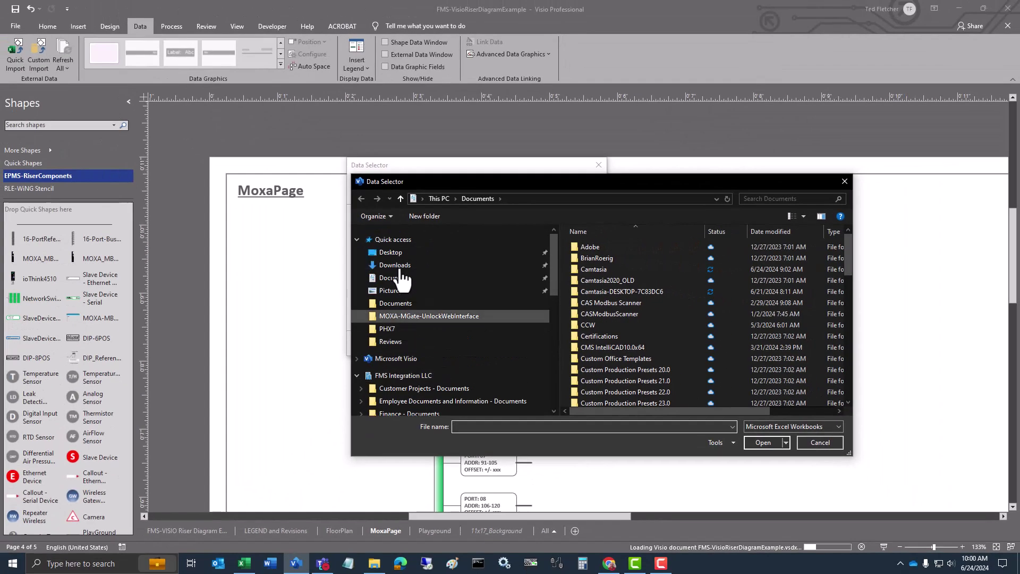
click(394, 264)
click(604, 258)
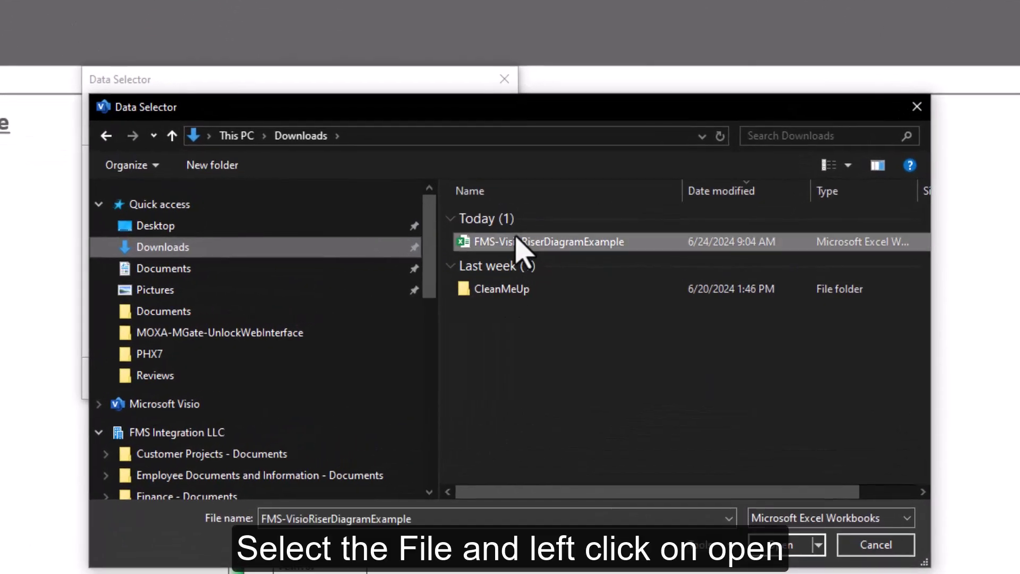
click(777, 548)
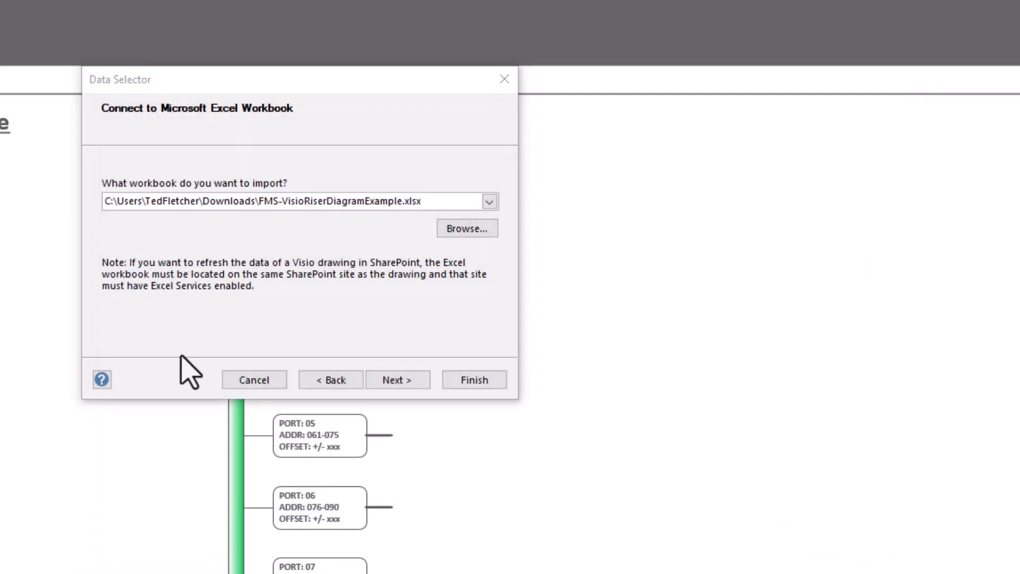
Use the FMS-DEN01-MDF-MX$ worksheet as the source, keeping (All Columns) and (All Data).
click(375, 378)
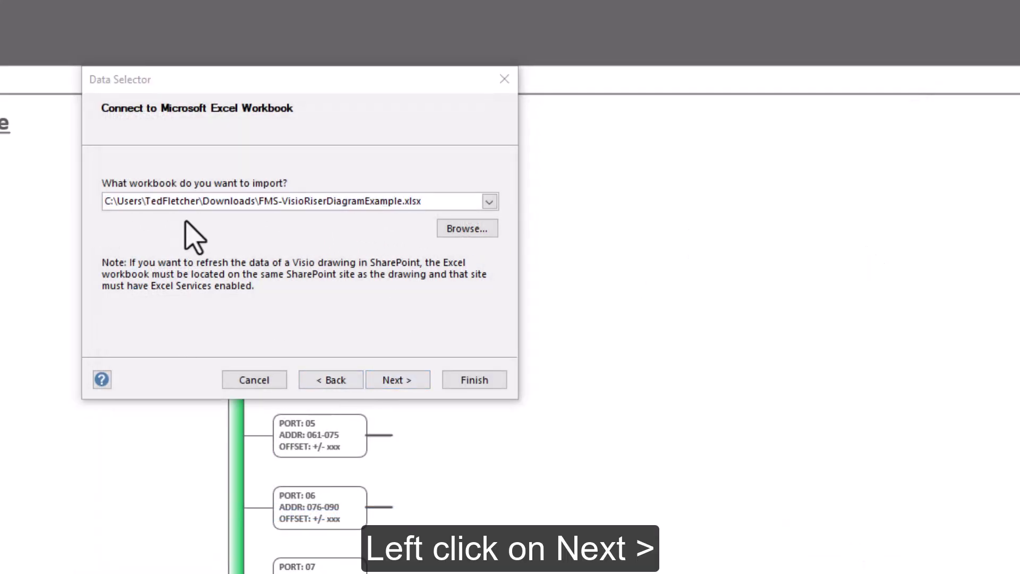
click(393, 380)
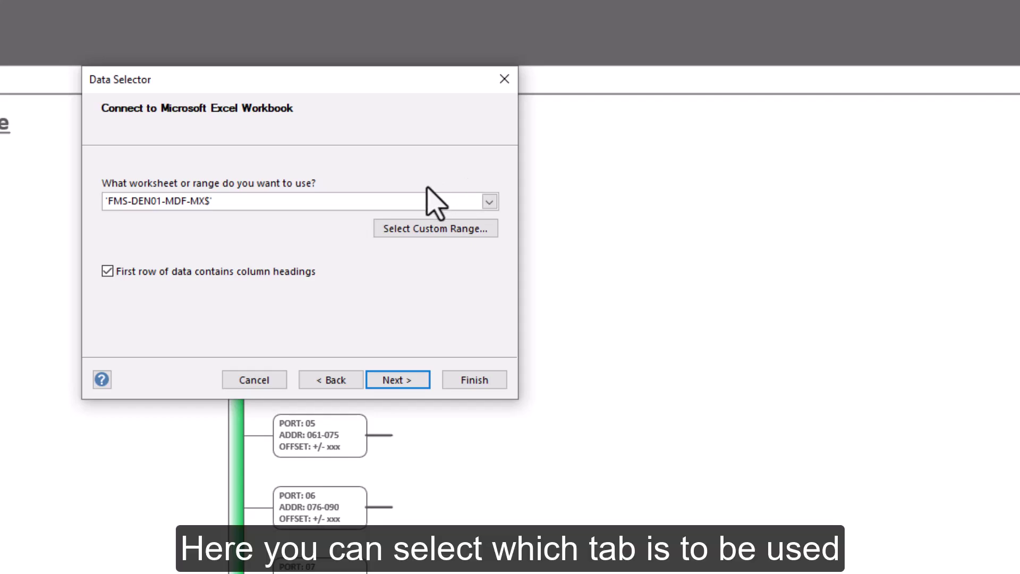
click(489, 202)
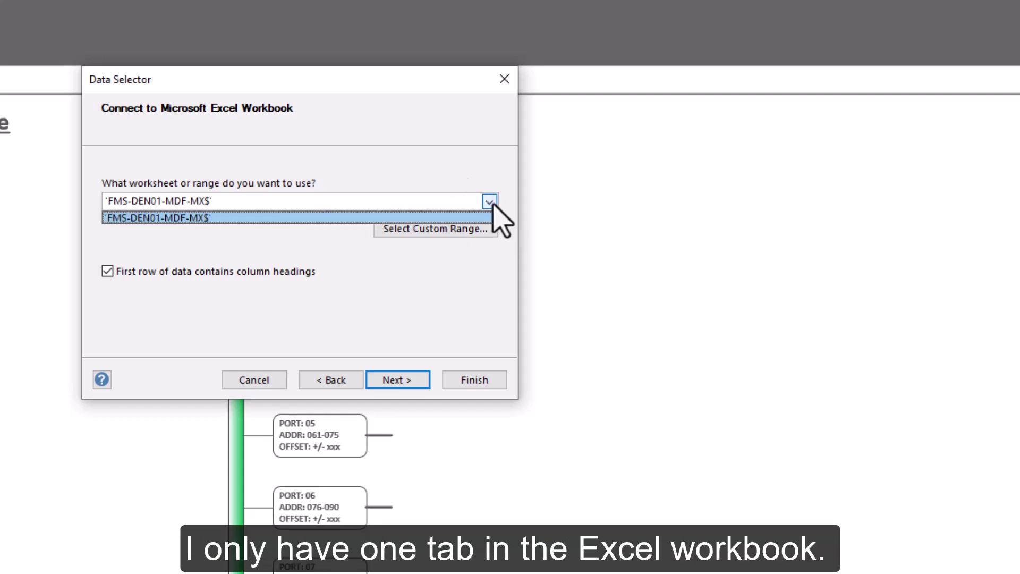
click(174, 219)
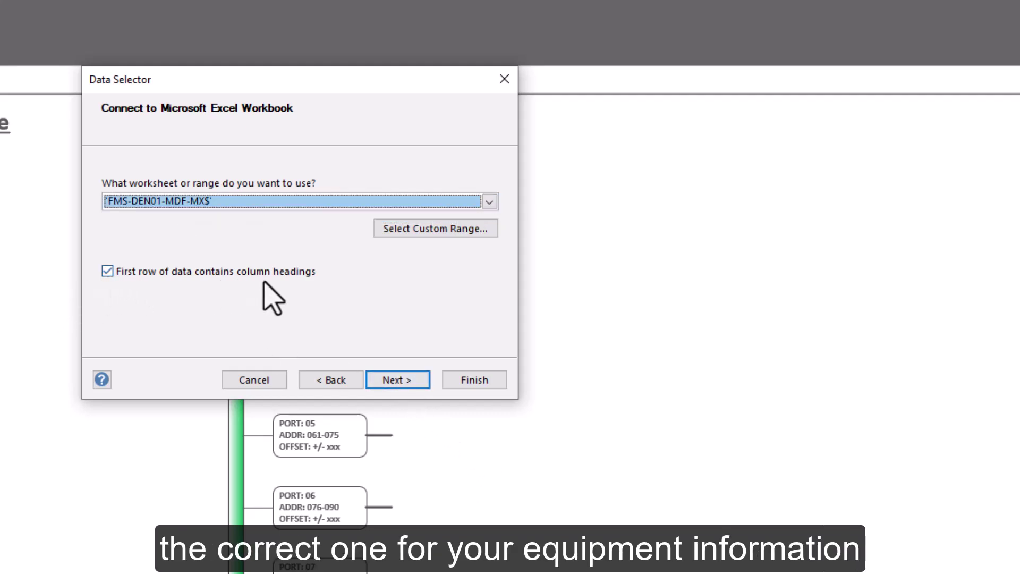
click(404, 380)
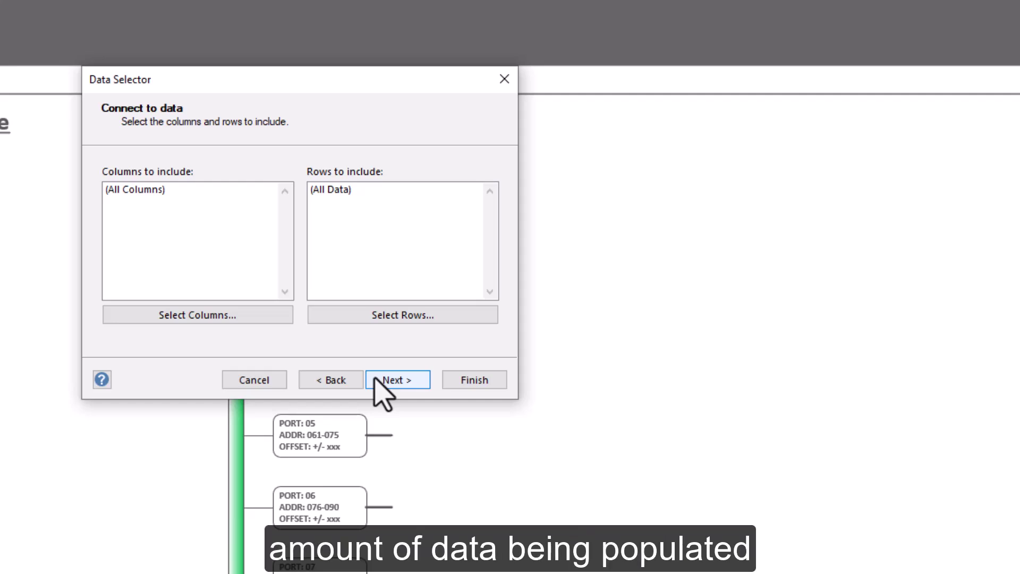
Identify changes by row order ('no unique identifier') and finish importing the worksheet rows.
click(402, 383)
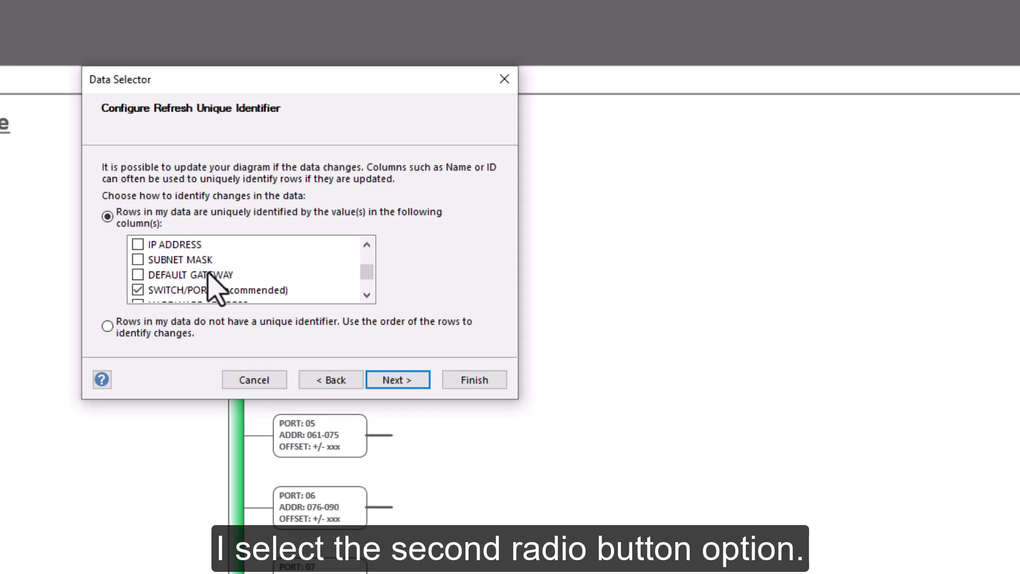
scroll(217, 278, down, 1)
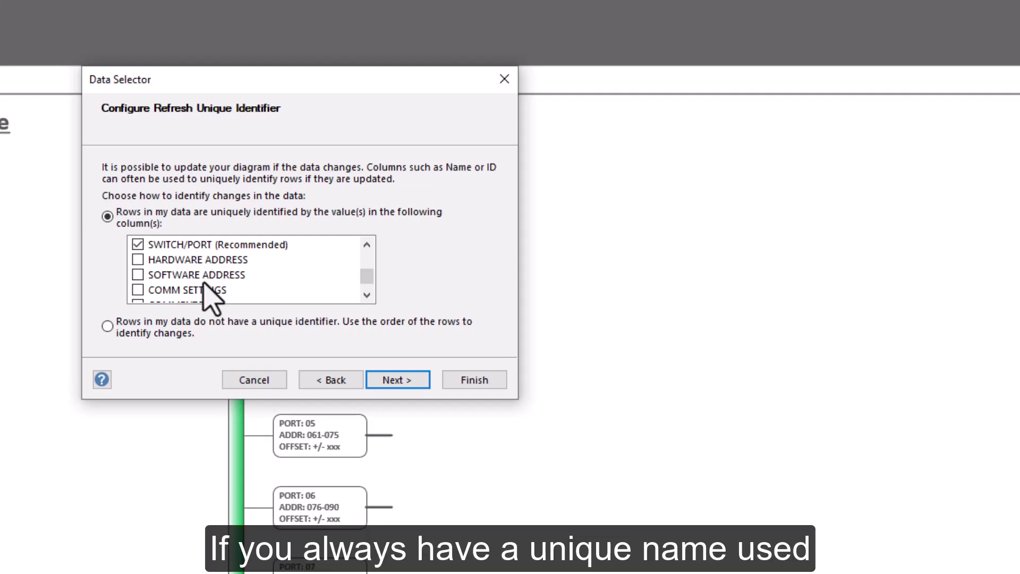
click(108, 325)
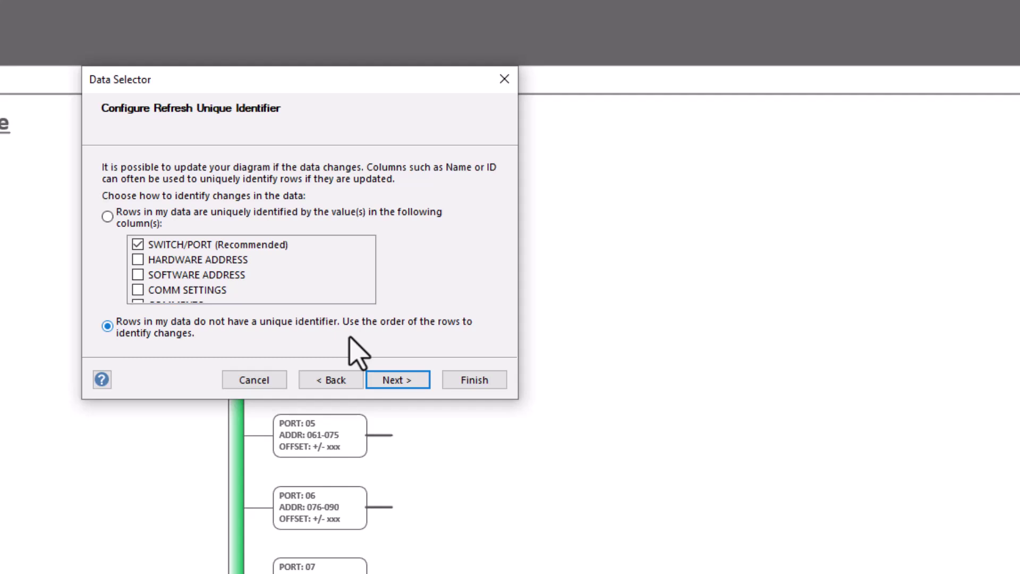
click(399, 382)
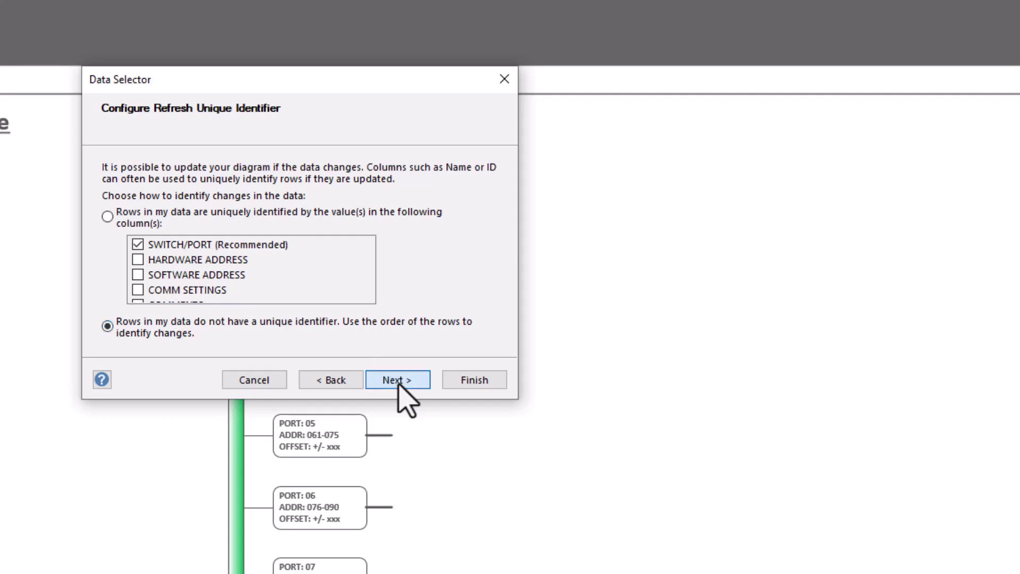
click(473, 380)
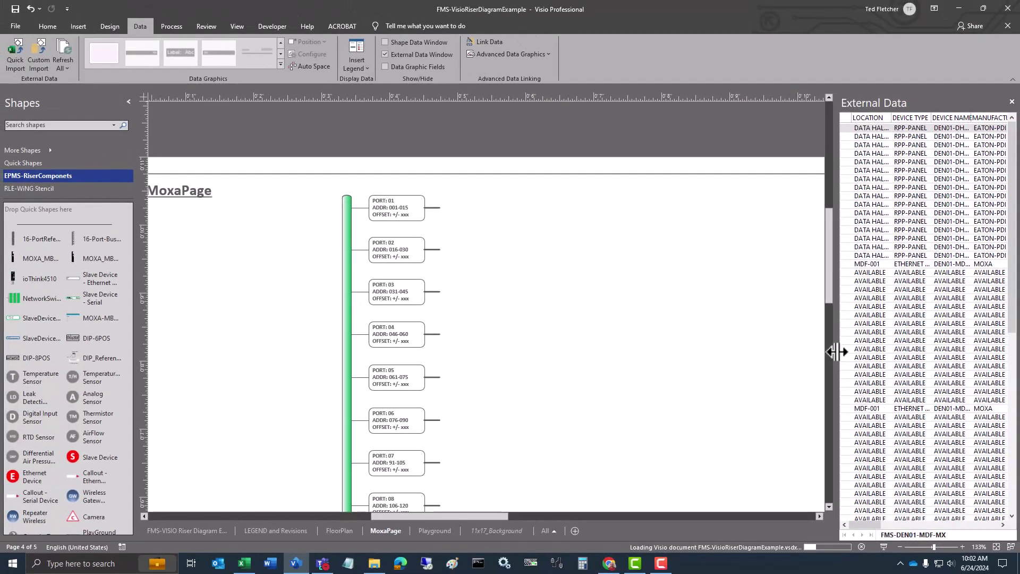
drag(838, 351, 441, 298)
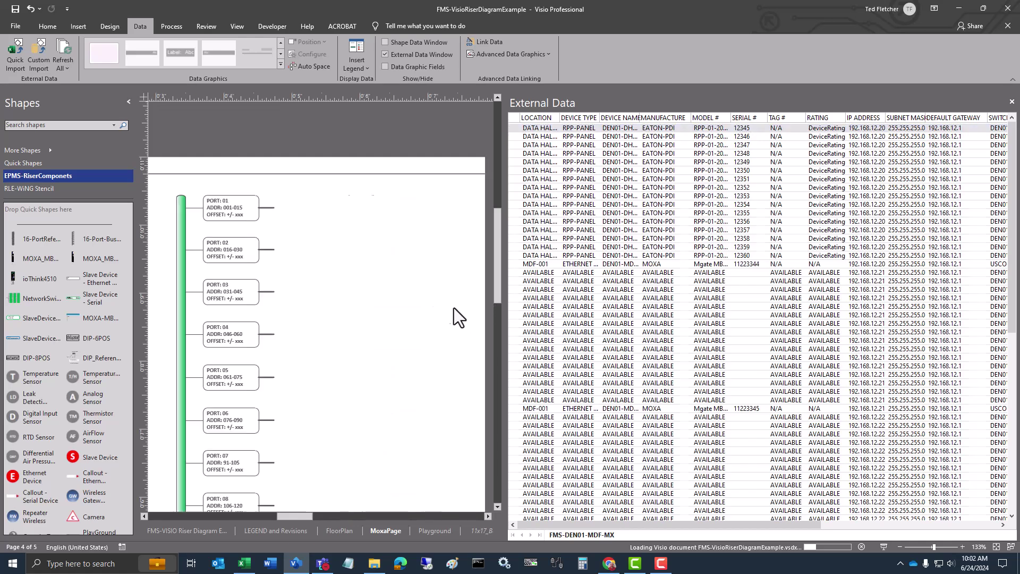
drag(637, 525, 908, 571)
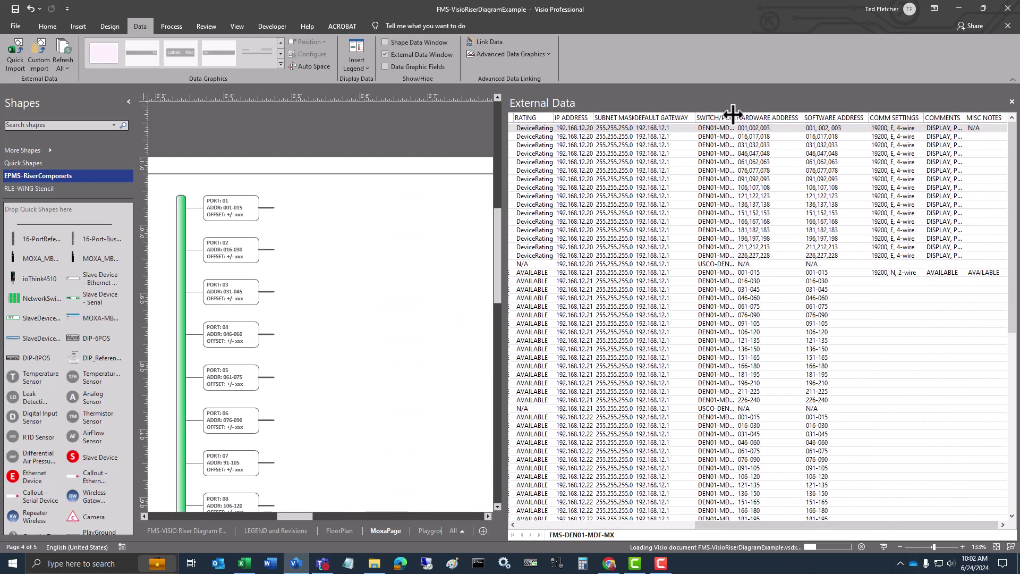
drag(737, 115, 813, 114)
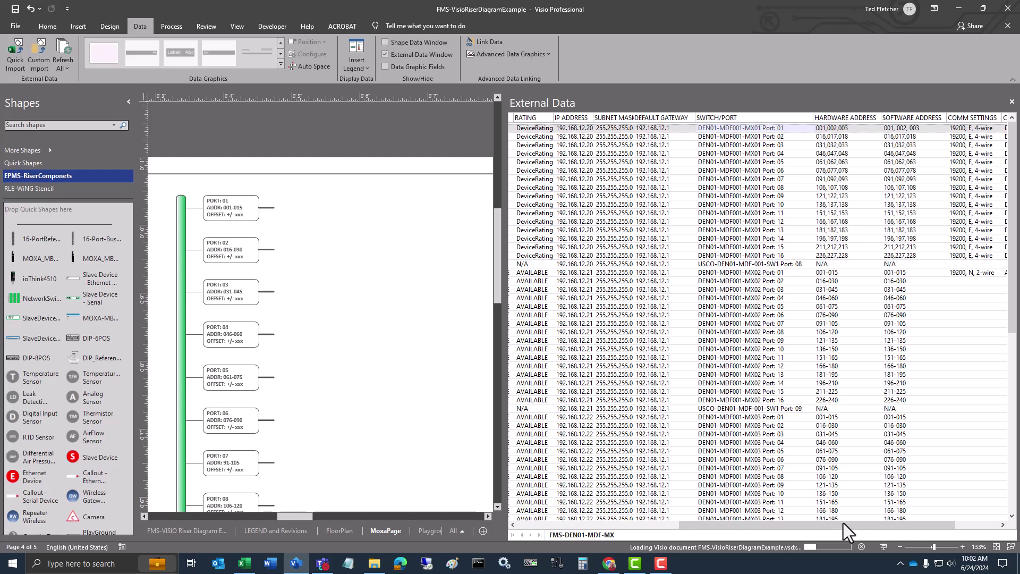
drag(844, 524, 683, 511)
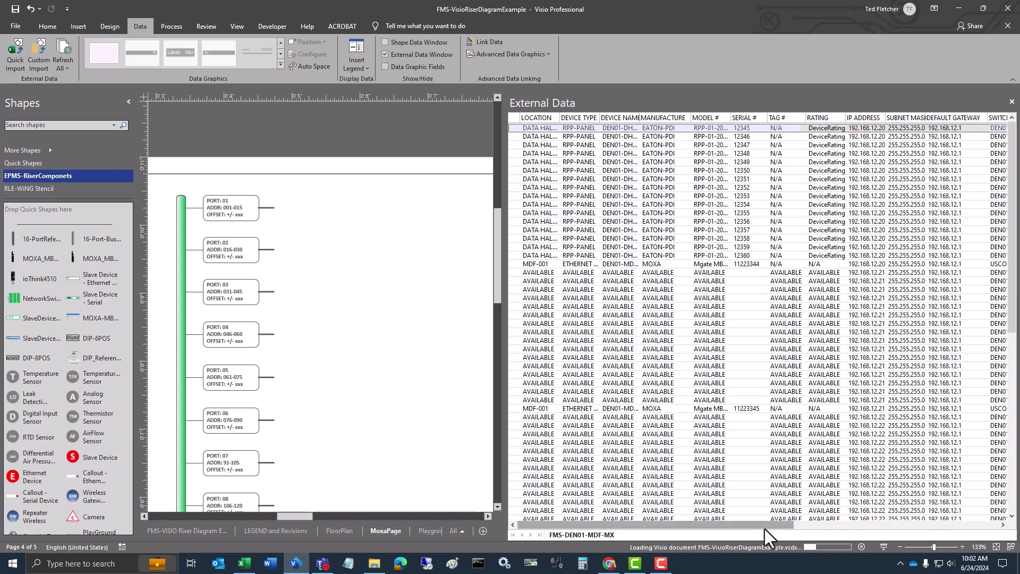
drag(764, 526, 961, 546)
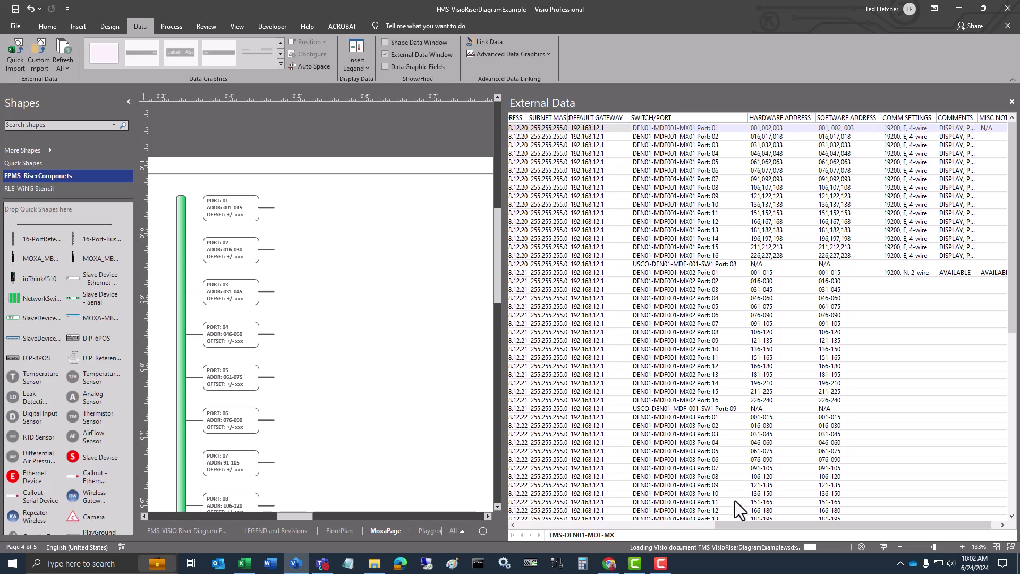
drag(760, 528, 458, 499)
drag(507, 314, 861, 313)
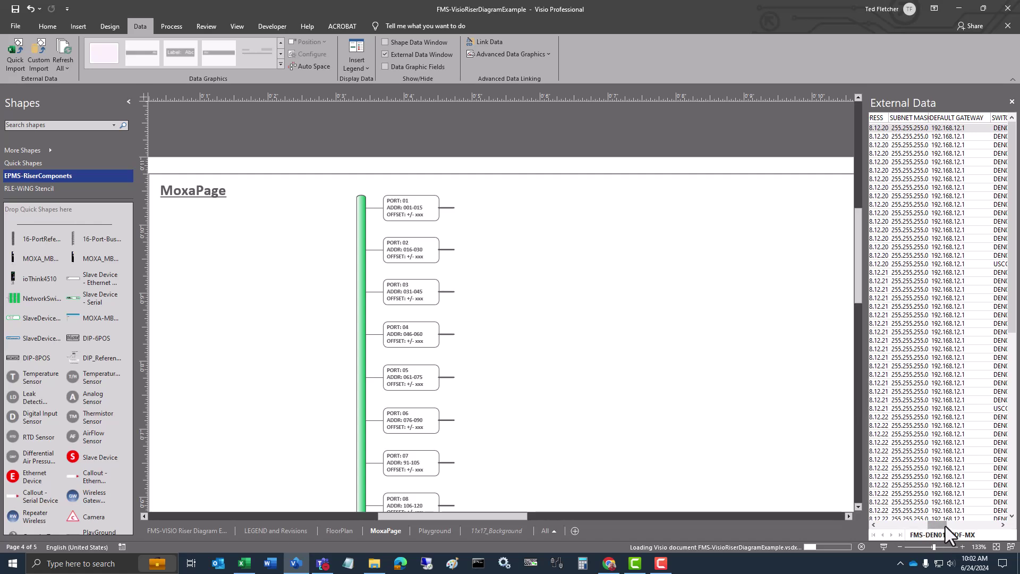
Widen the LOCATION column and choose the MOXA-MB shape for linking the MDF-001 row.
drag(941, 525, 877, 519)
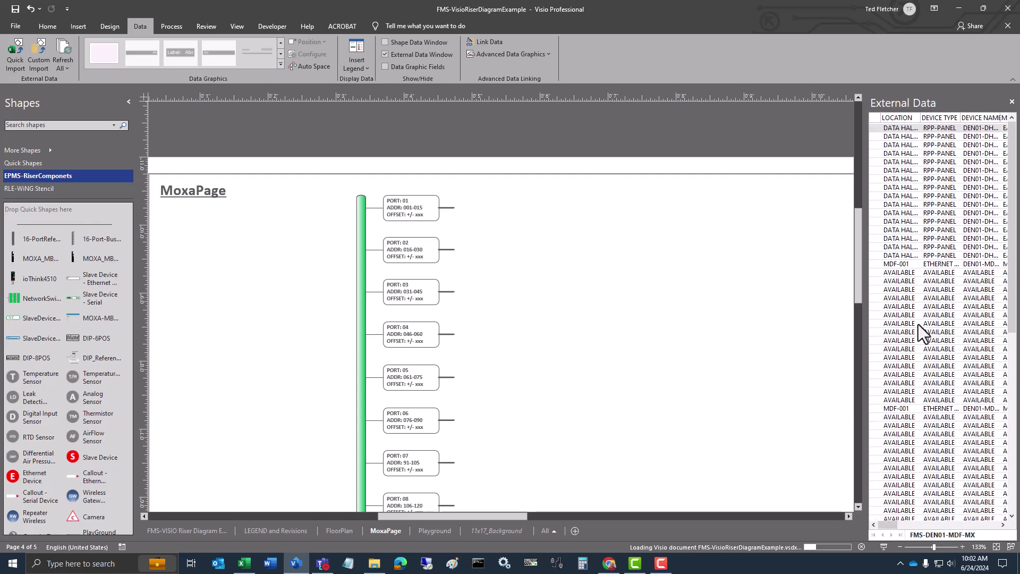
click(926, 261)
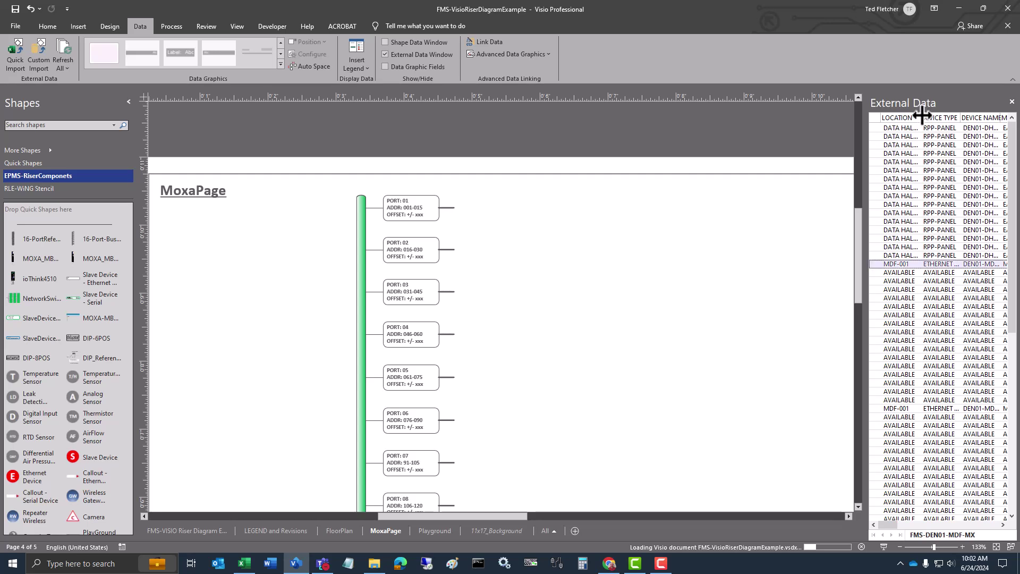
drag(921, 118, 1000, 117)
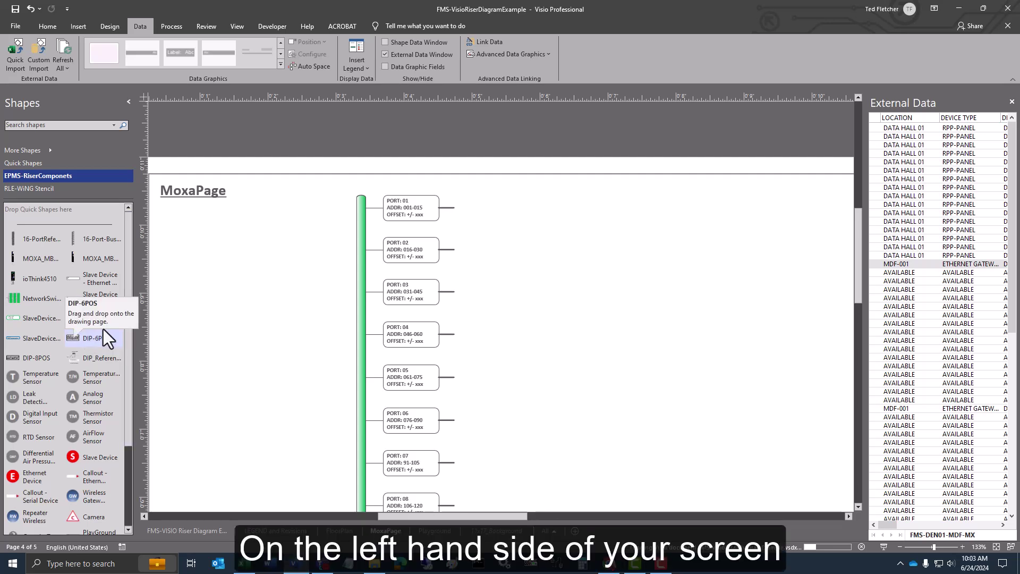
click(89, 317)
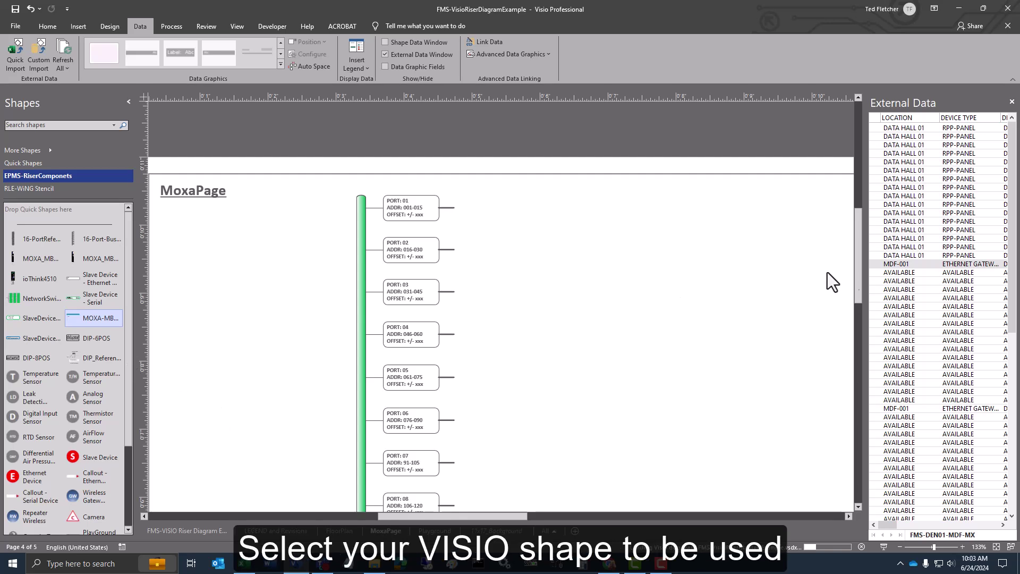
click(926, 263)
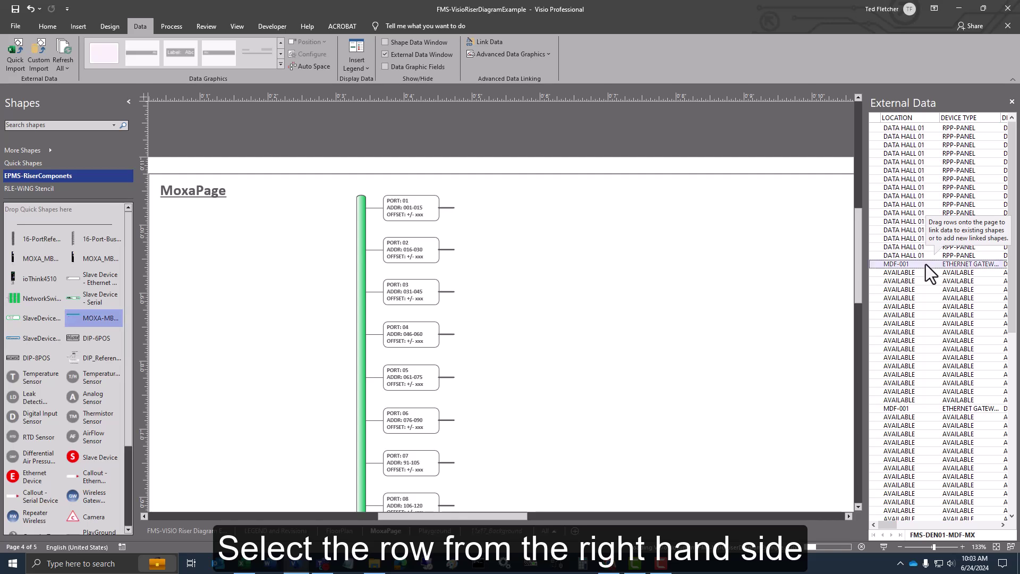
Place the MDF-001 row as a linked MOXA gateway and move it down beside the bus.
drag(925, 263, 263, 313)
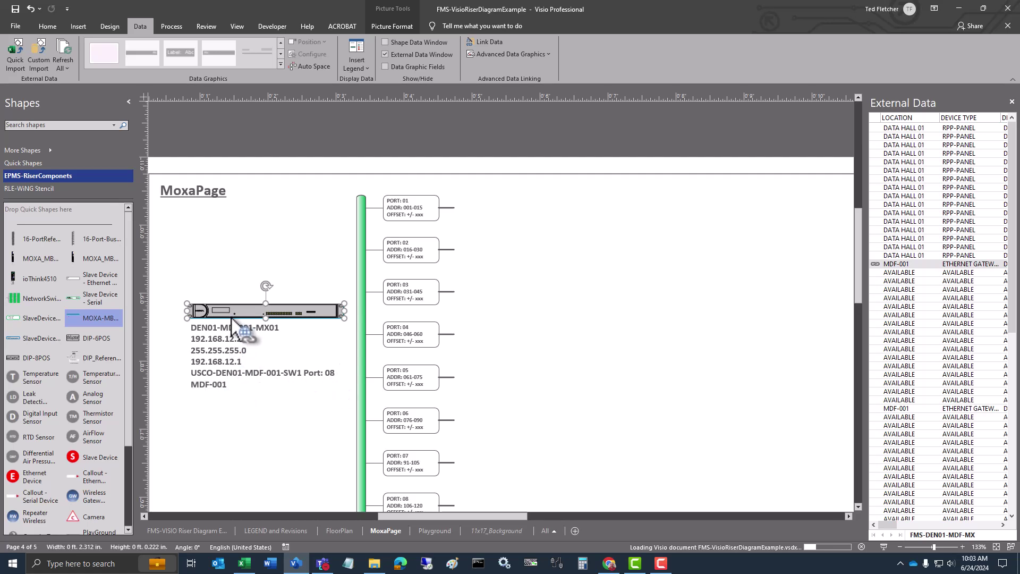
scroll(282, 323, down, 2)
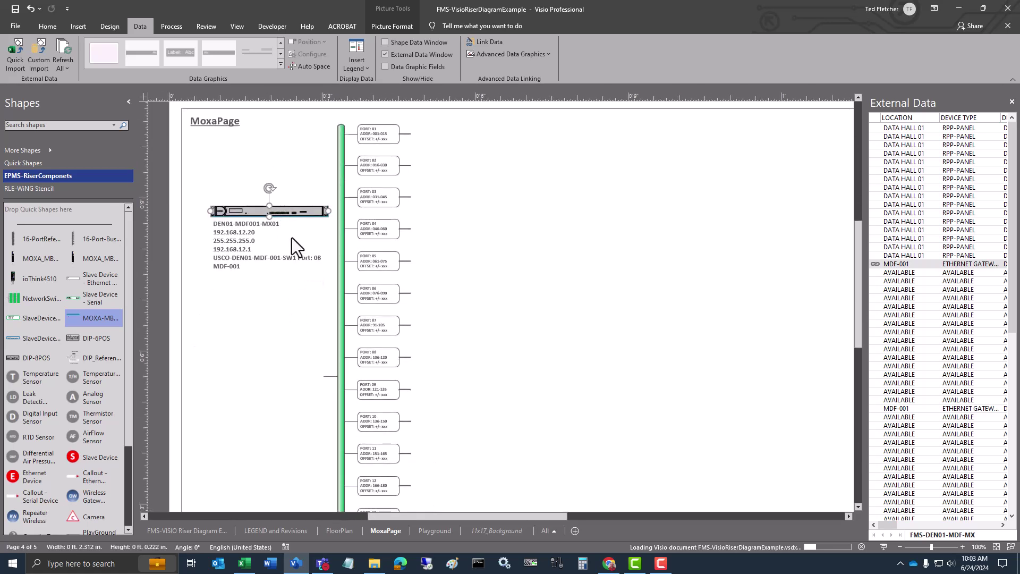
drag(292, 215, 267, 378)
click(521, 422)
Shift the green port bus two nudges to the left.
scroll(521, 422, down, 2)
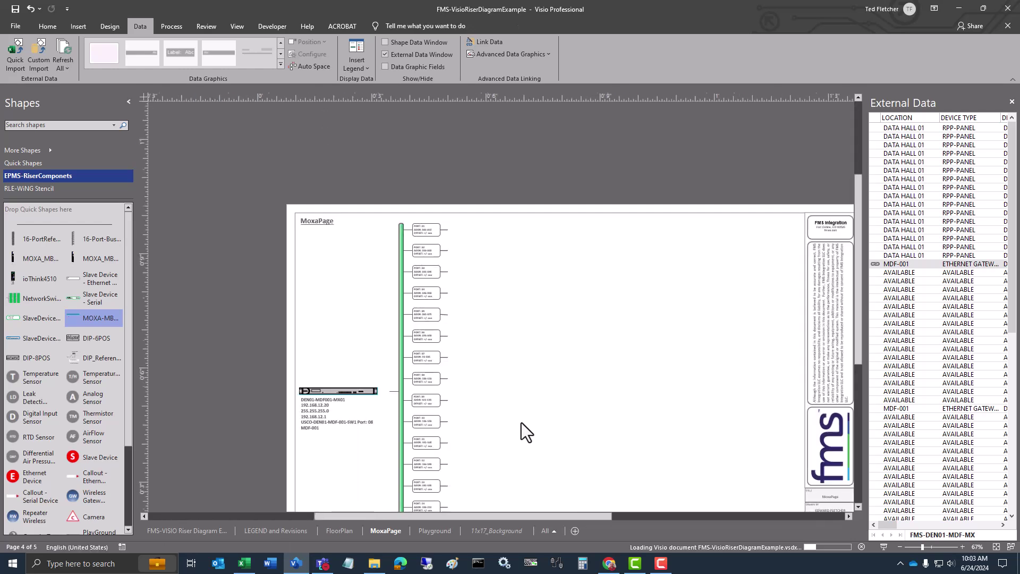
drag(518, 471, 377, 107)
key(Left)
key(Left)
key(Left)
key(Left)
key(Left)
key(Left)
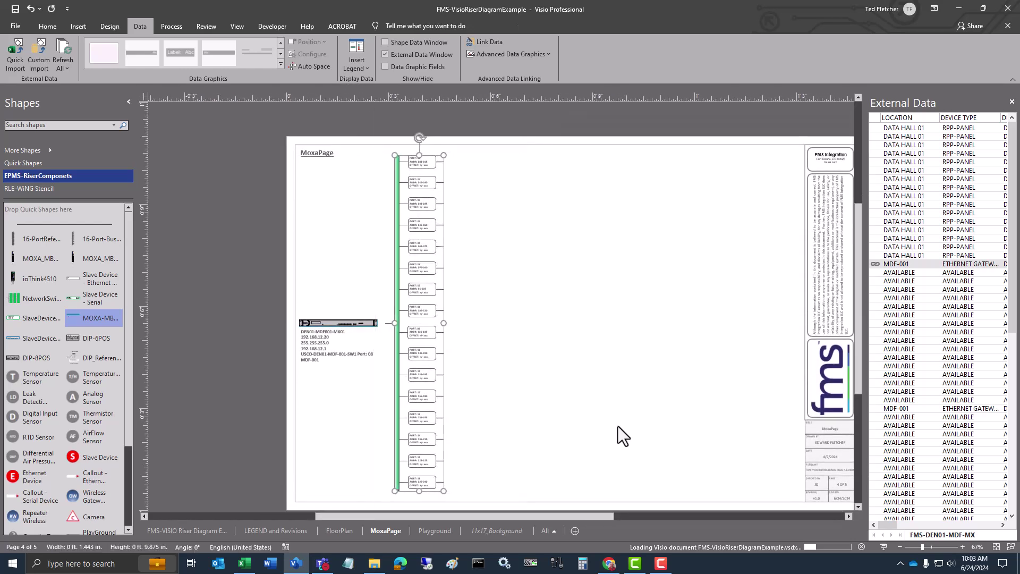
key(Left)
key(Left)
key(Left)
key(Left)
key(Left)
key(Left)
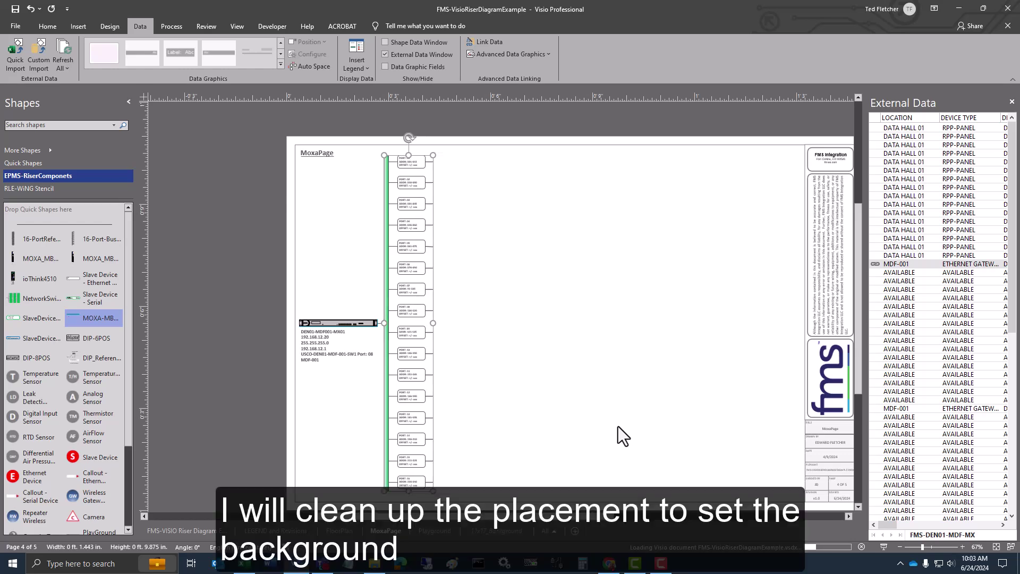
click(617, 427)
scroll(452, 223, up, 5)
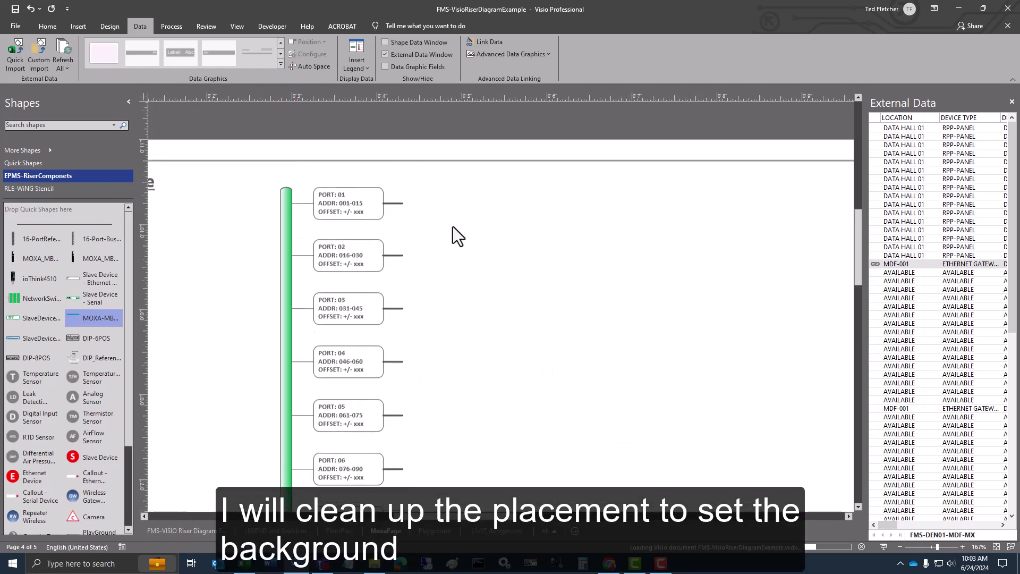
scroll(452, 227, down, 2)
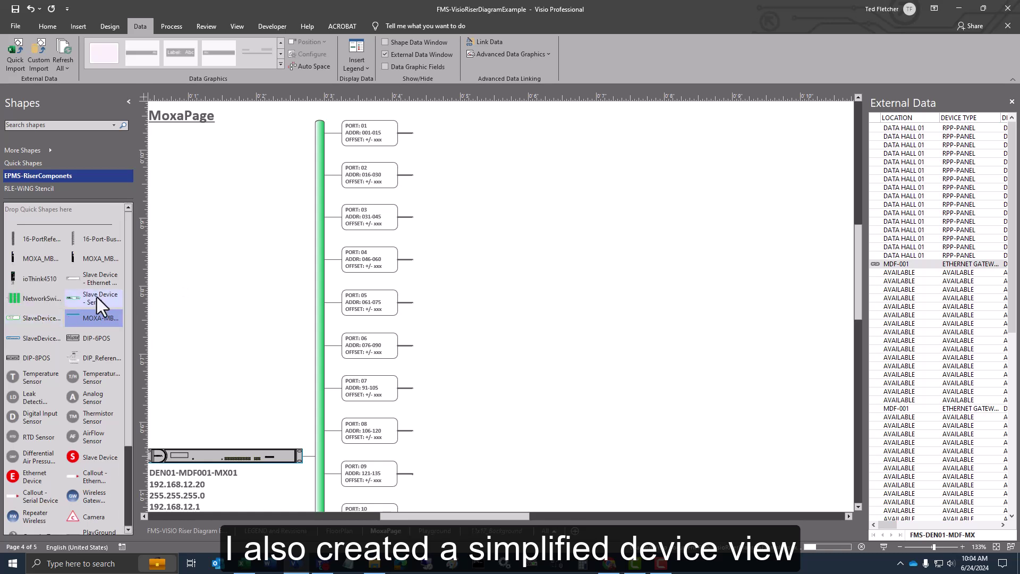
Link the first DATA HALL 01 row as an RPP-PANEL shape at PORT 01, widened to fit its name.
click(99, 297)
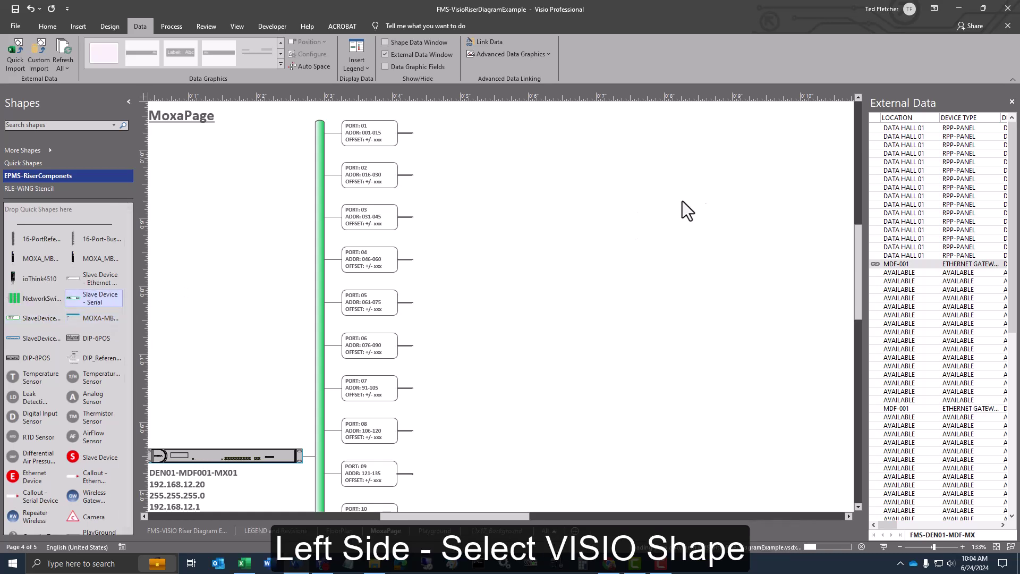
click(909, 129)
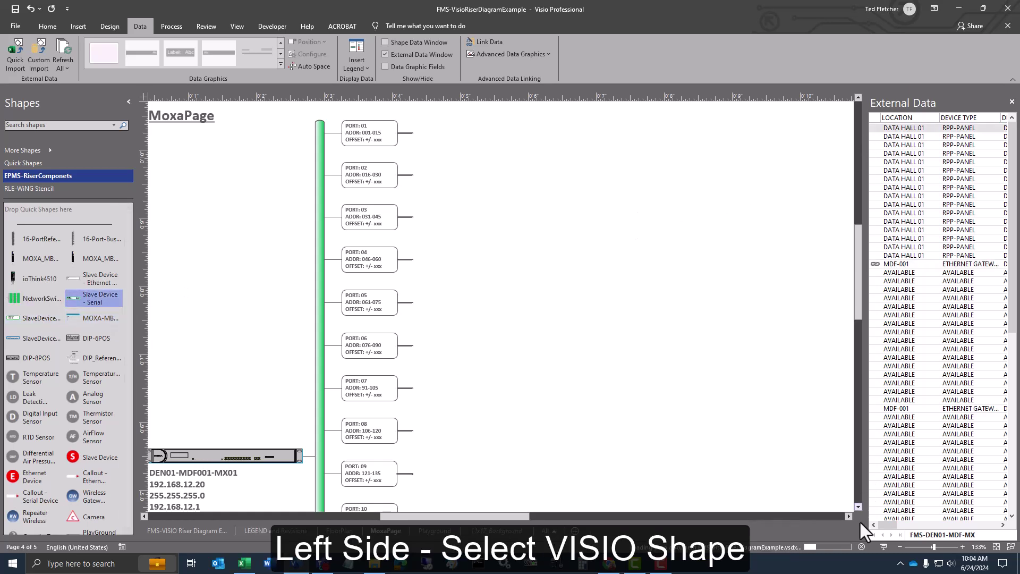
drag(893, 528, 957, 520)
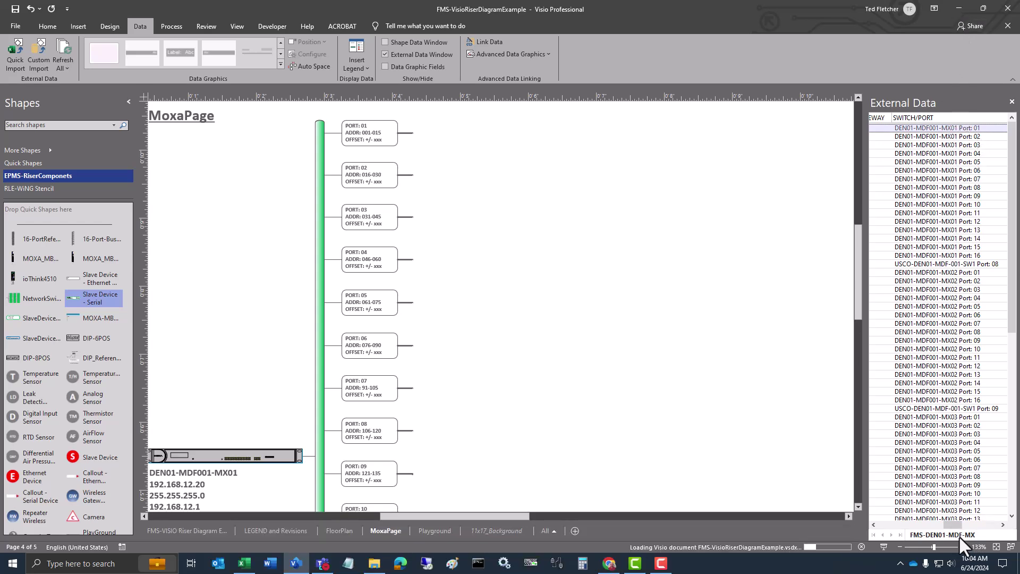
drag(952, 522, 865, 272)
drag(948, 527, 861, 527)
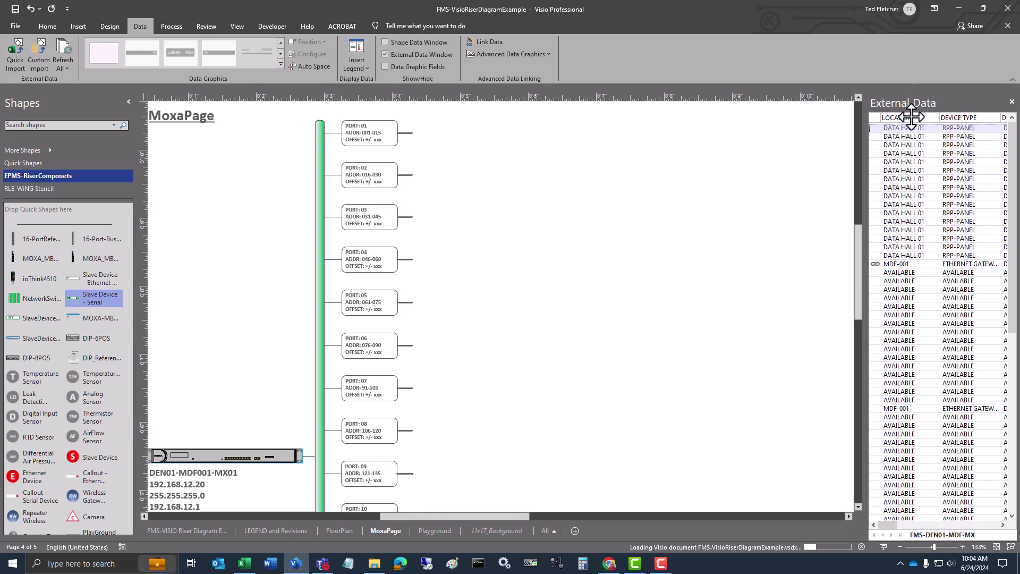
drag(909, 128, 509, 133)
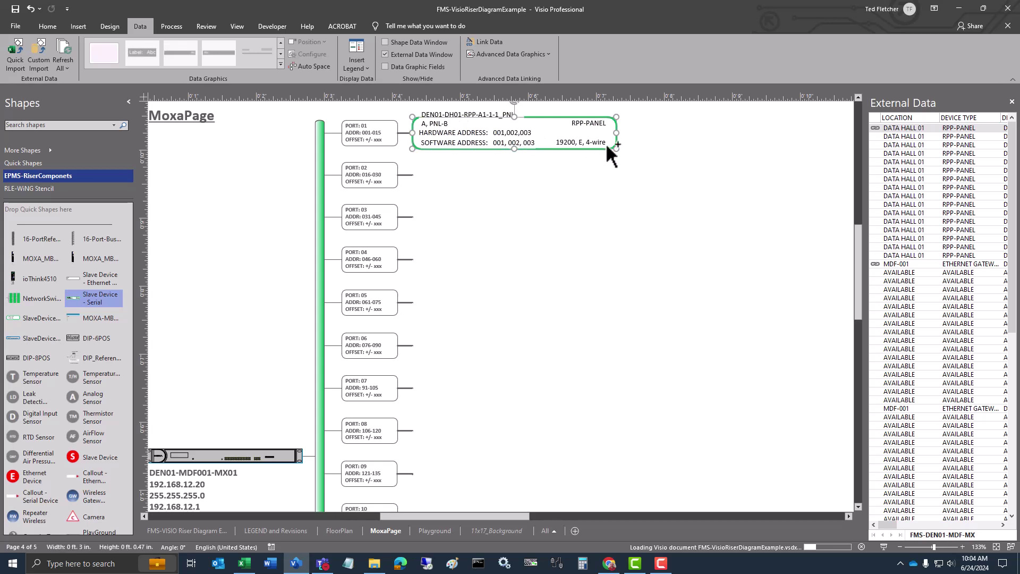
scroll(582, 130, up, 2)
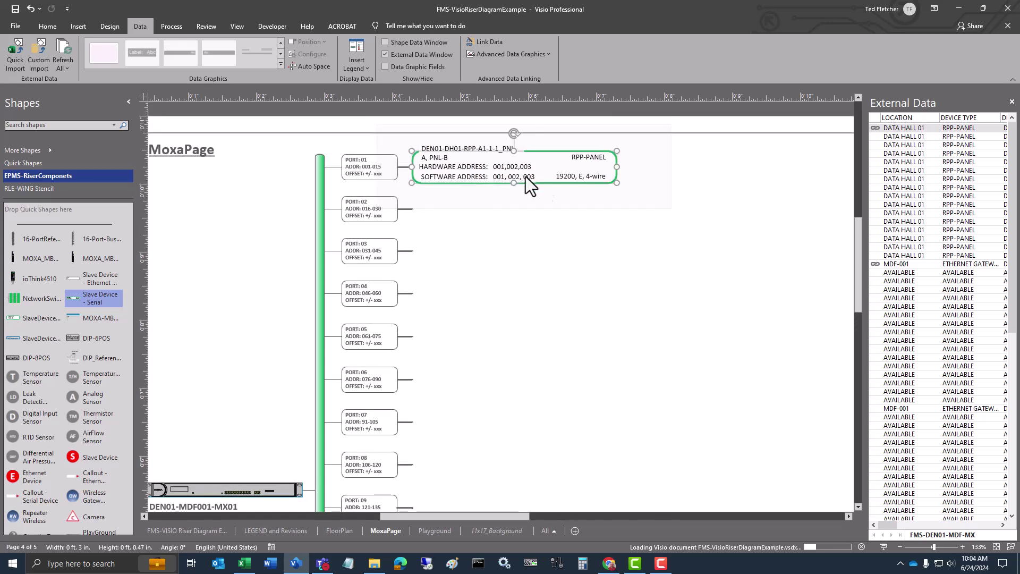
drag(617, 165, 673, 169)
click(738, 206)
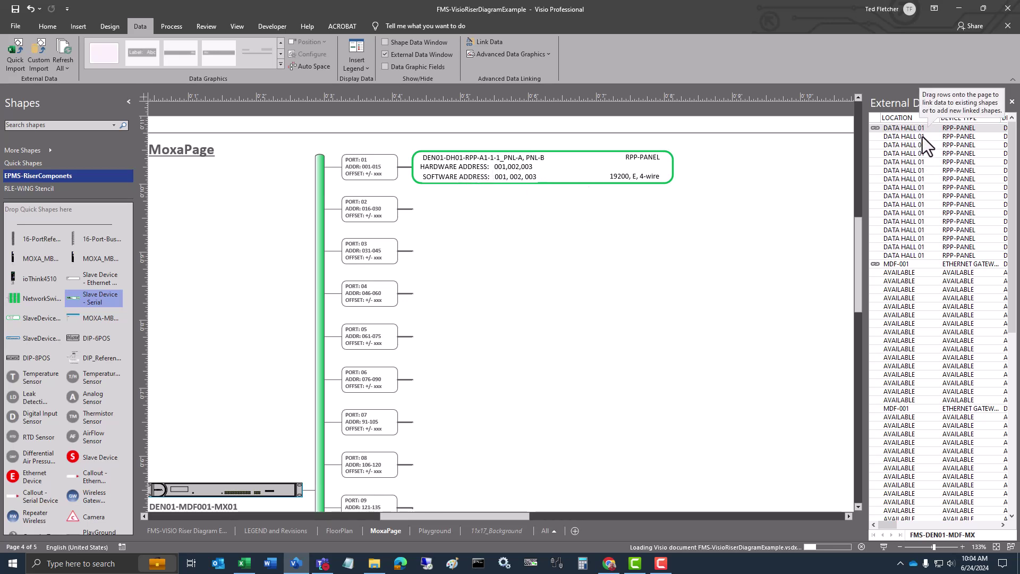
Link the next External Data rows as panel shapes beside ports 02 through 06.
drag(922, 136, 519, 206)
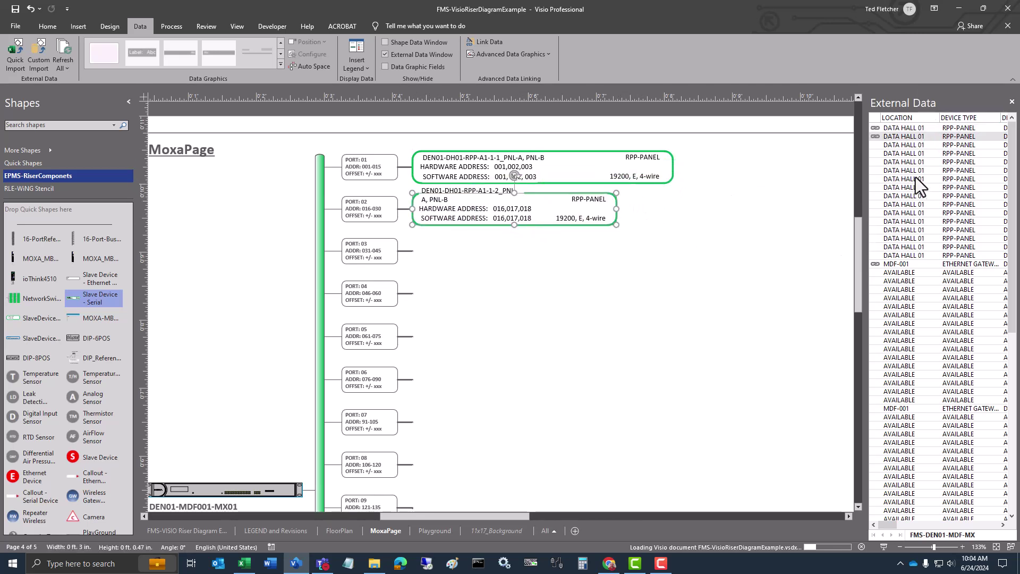
drag(922, 145, 518, 247)
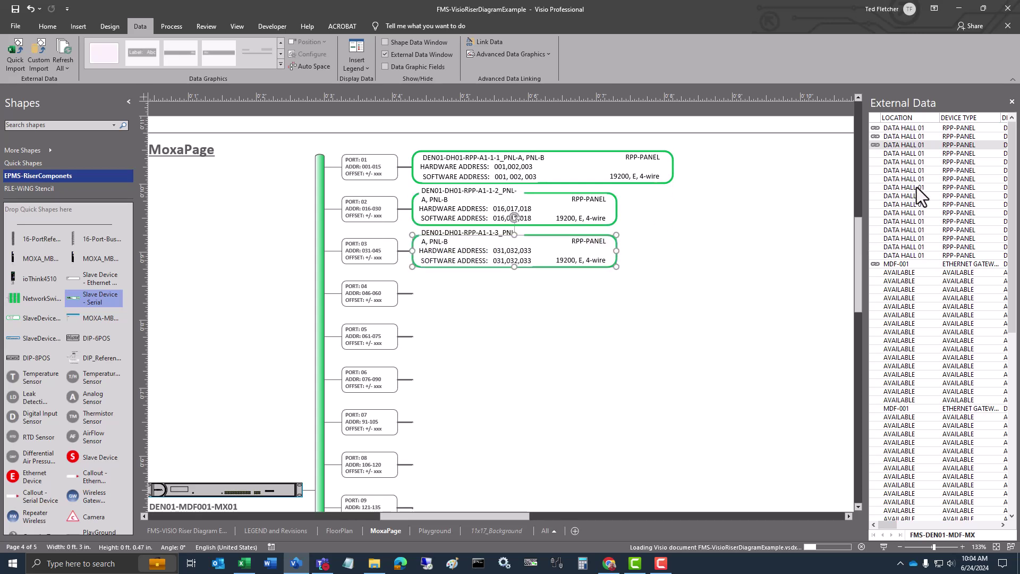
drag(922, 153, 516, 293)
drag(905, 162, 516, 337)
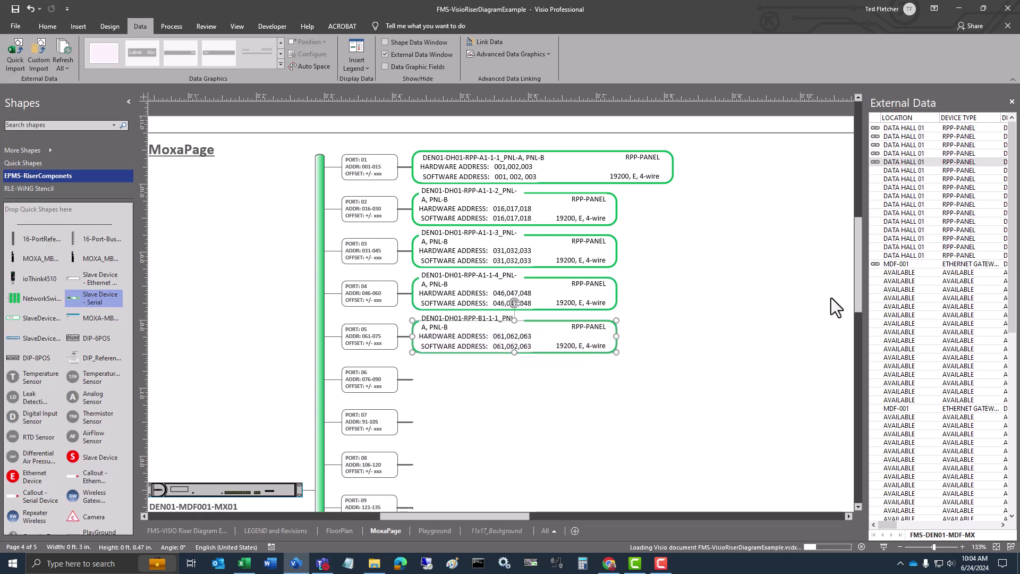
drag(910, 170, 507, 377)
Link the following rows as panel shapes beside ports 07 through 11.
scroll(515, 382, down, 3)
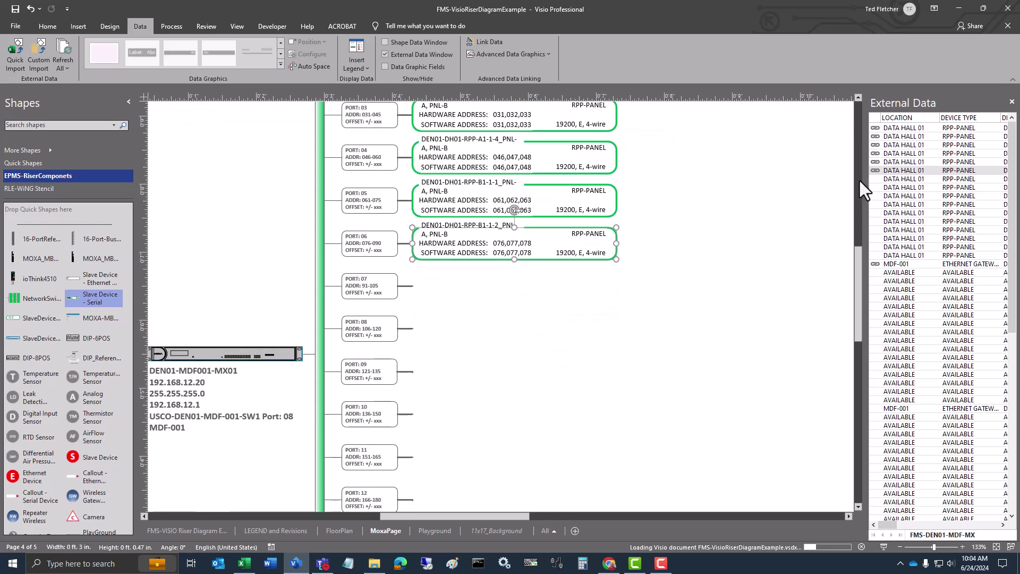
drag(923, 179, 512, 284)
drag(901, 189, 520, 327)
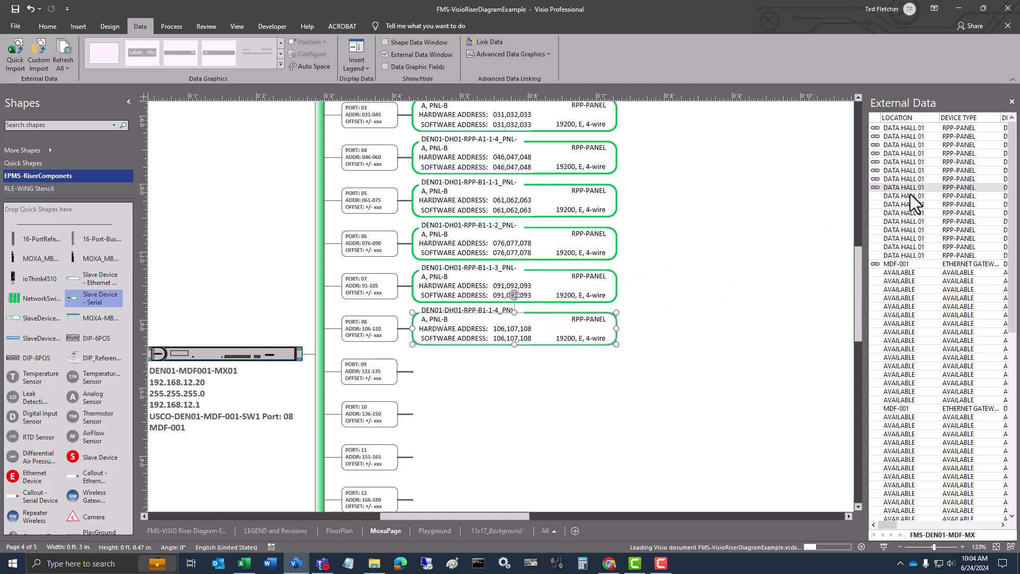
drag(910, 195, 520, 373)
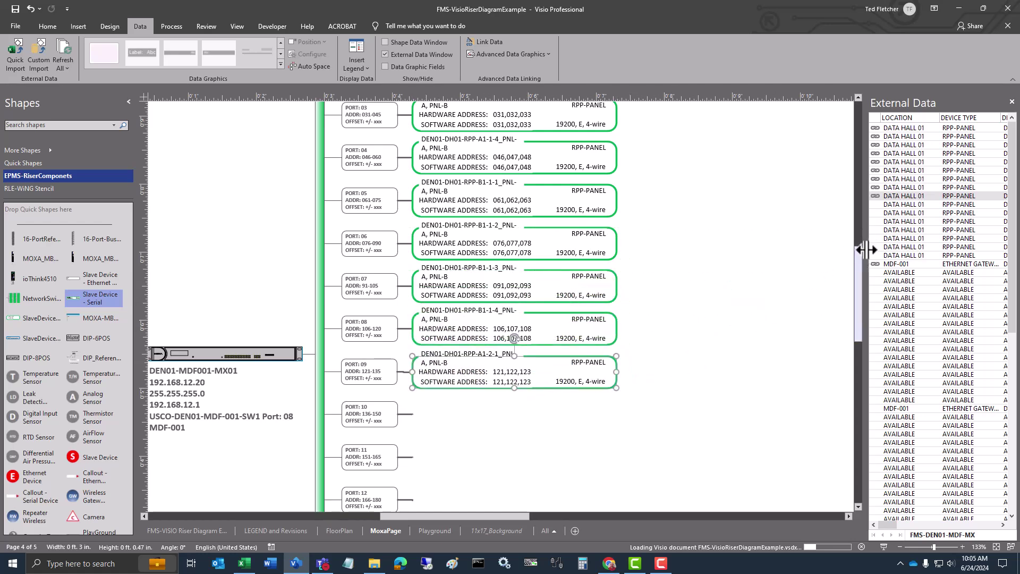
drag(912, 204, 521, 413)
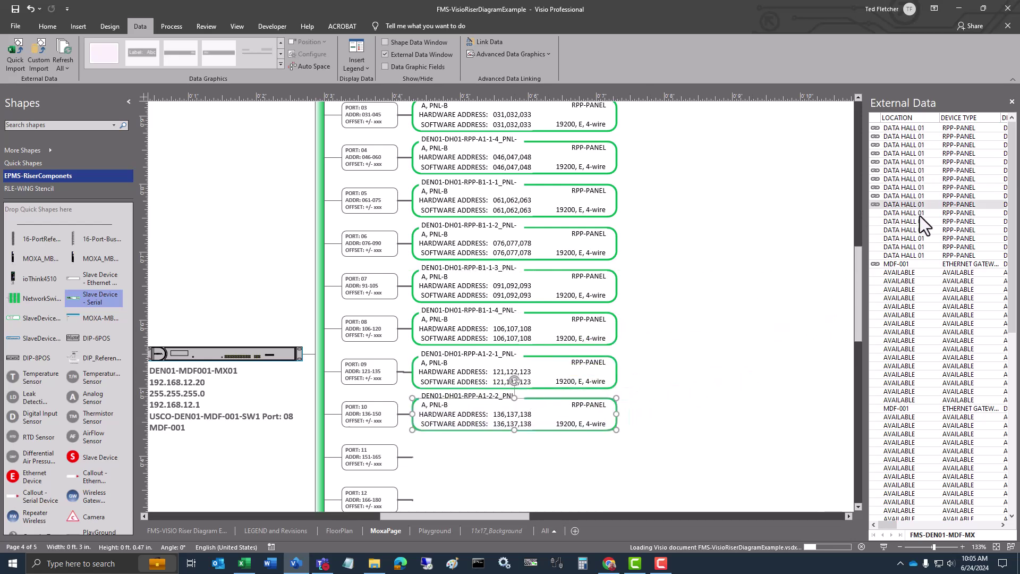
drag(919, 216, 512, 455)
Link the last rows at ports 12 through 16, then marquee-select all panel shapes.
scroll(528, 446, down, 5)
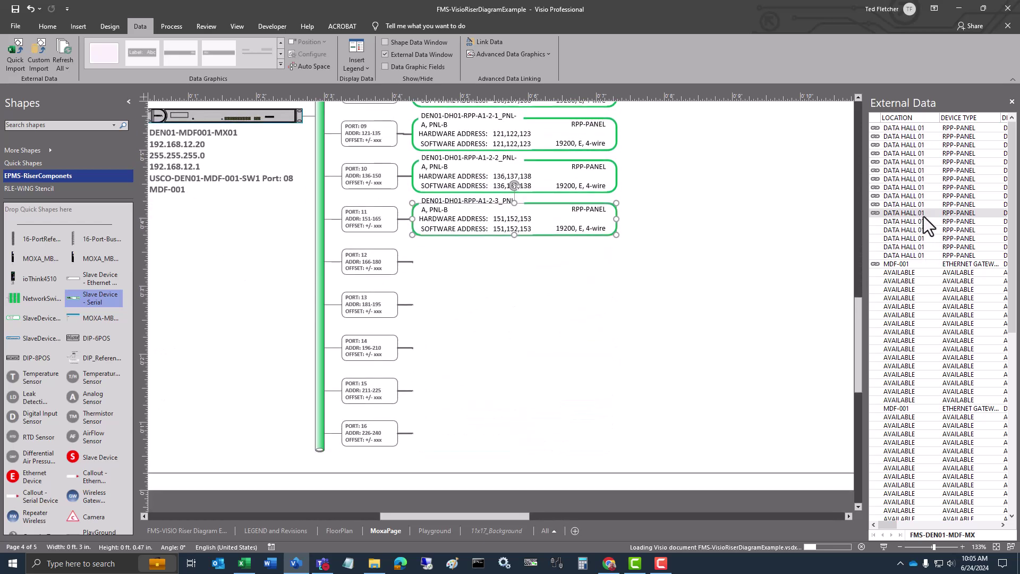
drag(919, 222, 517, 262)
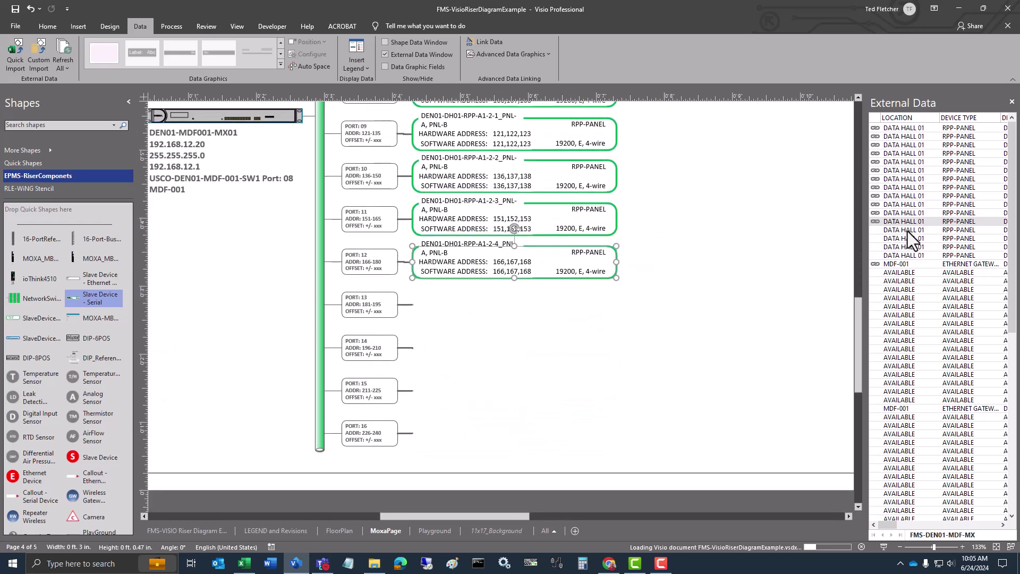
drag(907, 232, 511, 304)
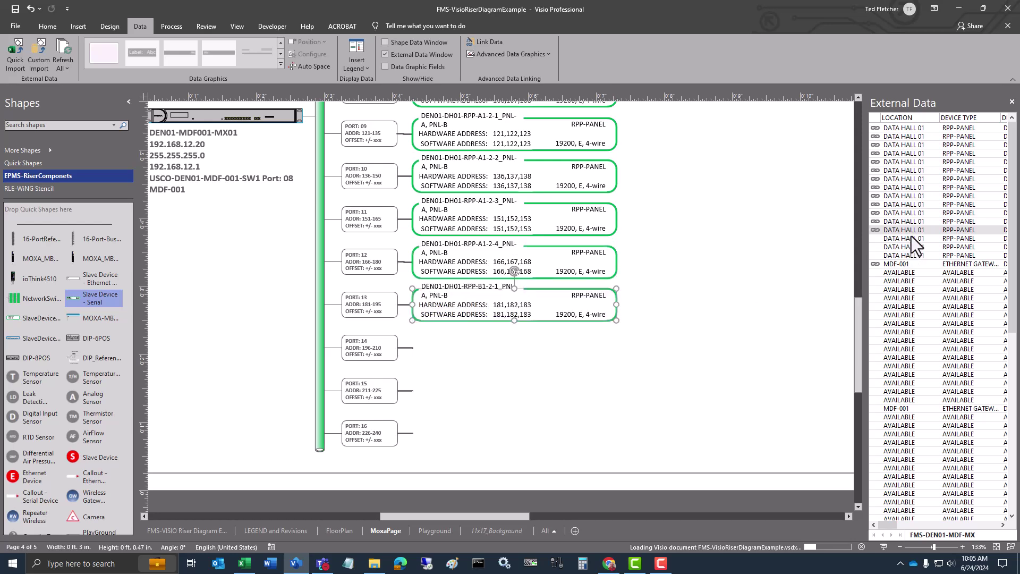
drag(911, 237, 516, 347)
drag(909, 244, 497, 391)
drag(908, 256, 514, 430)
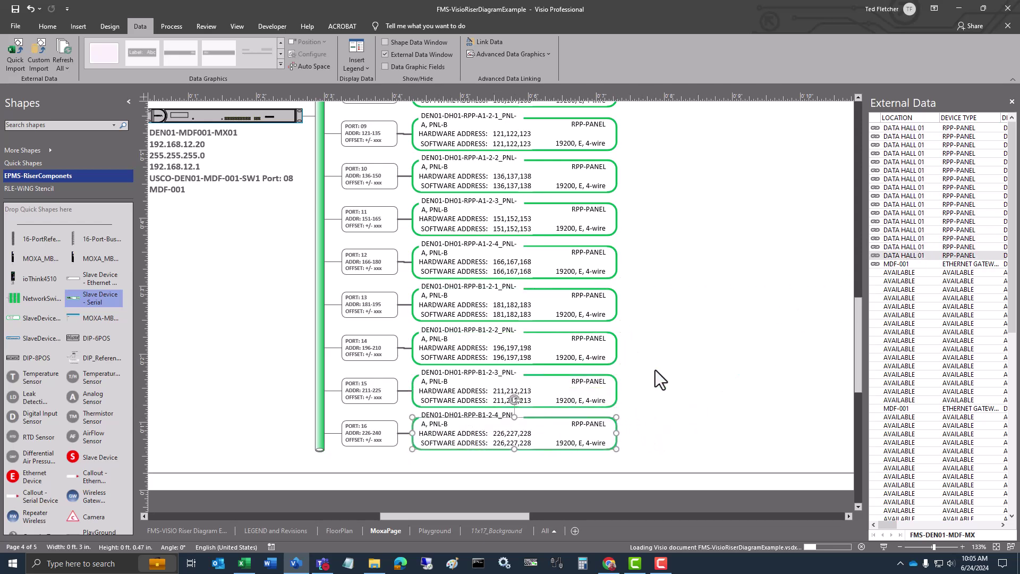
drag(643, 463, 392, 154)
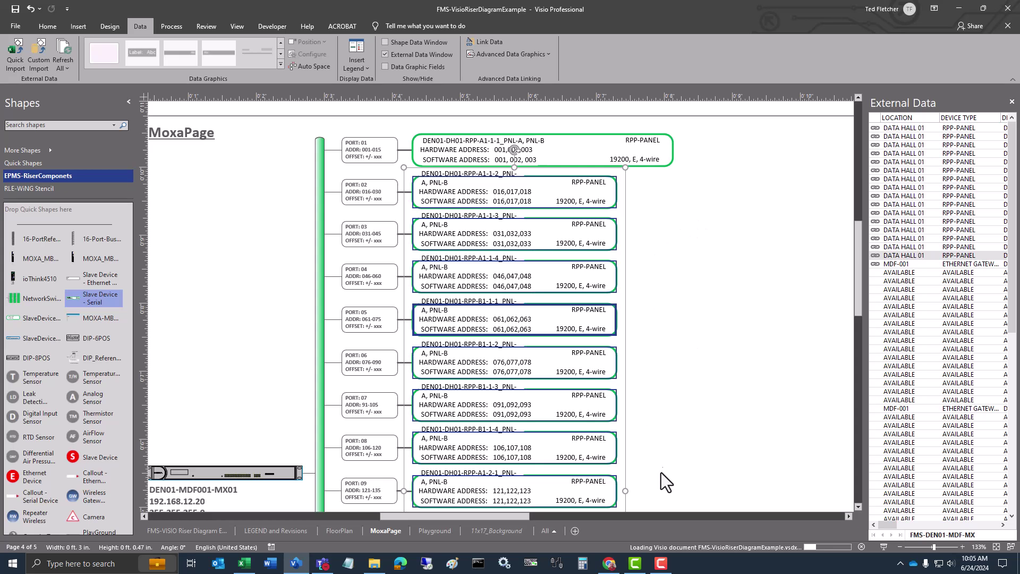
Widen the panel shapes so names fit one line, then select the DEN01-MDF001-MX01 line in MX01's label.
drag(626, 492, 682, 494)
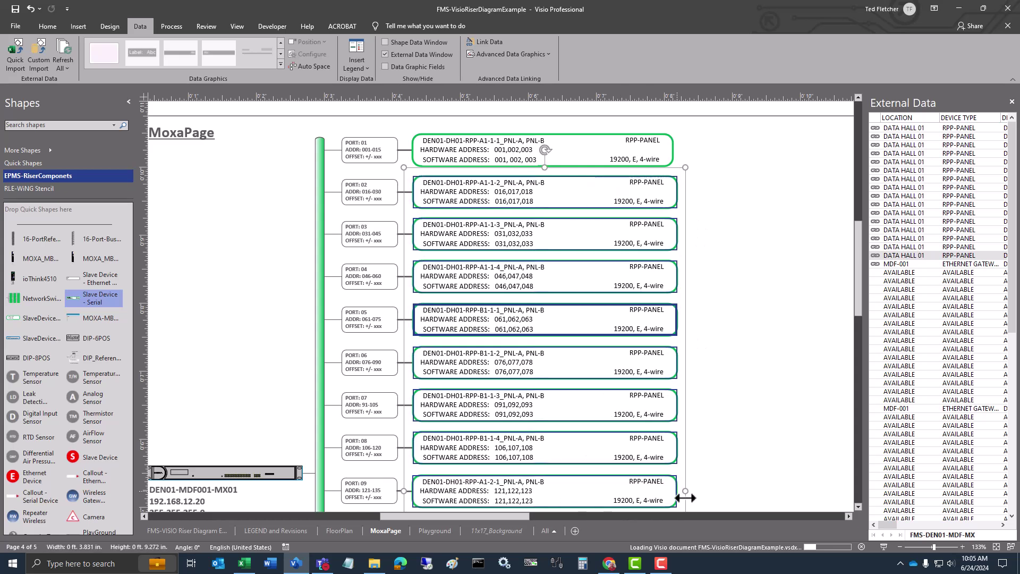
click(724, 408)
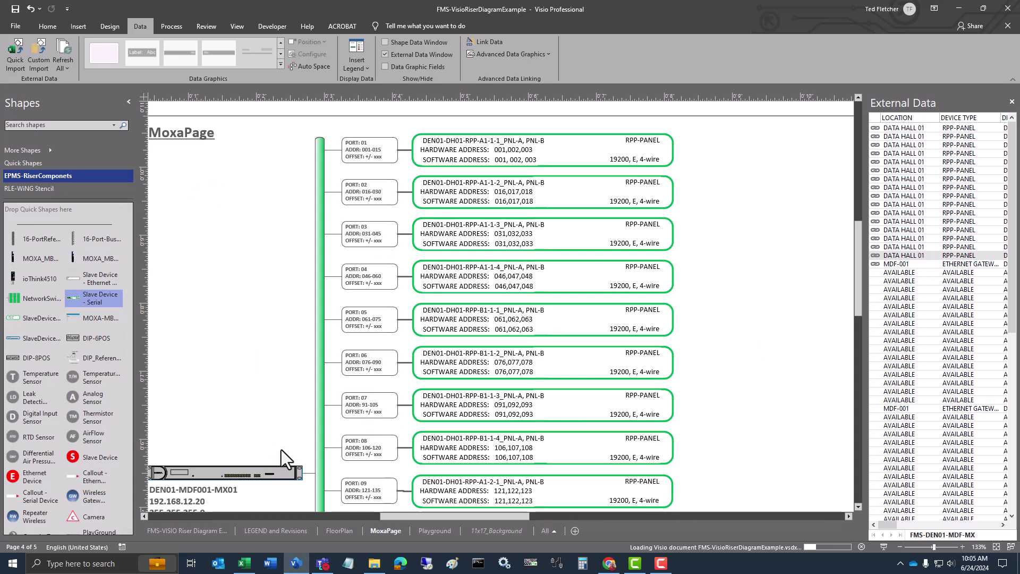
scroll(213, 349, down, 3)
scroll(214, 351, left, 3)
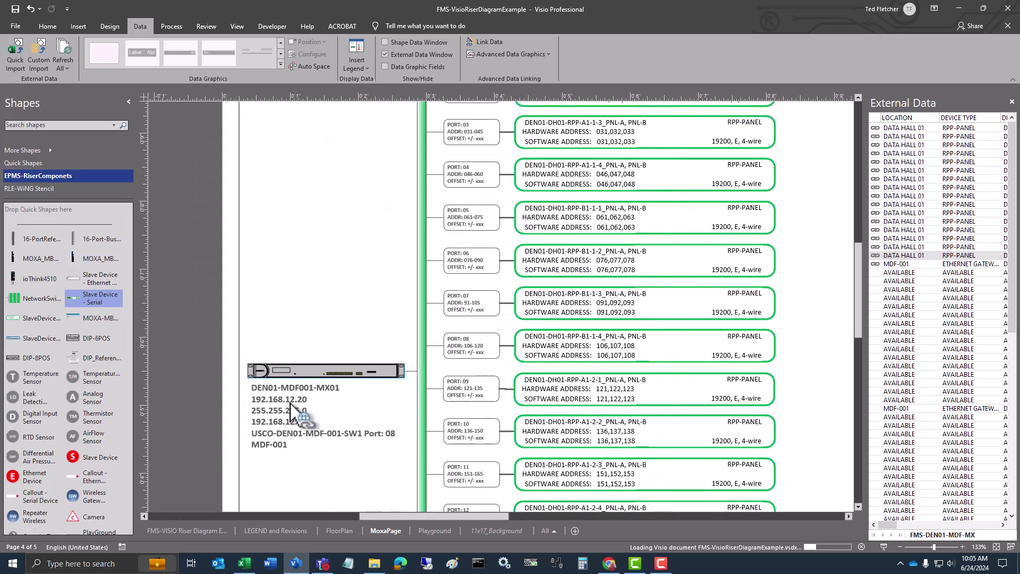
scroll(290, 404, down, 2)
click(319, 318)
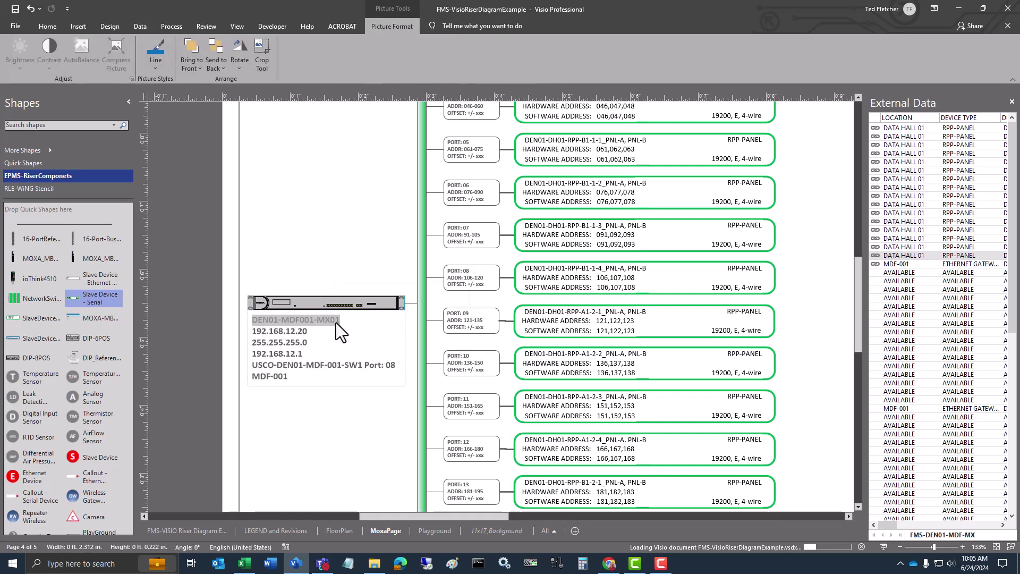
double_click(336, 322)
key(ctrl+c)
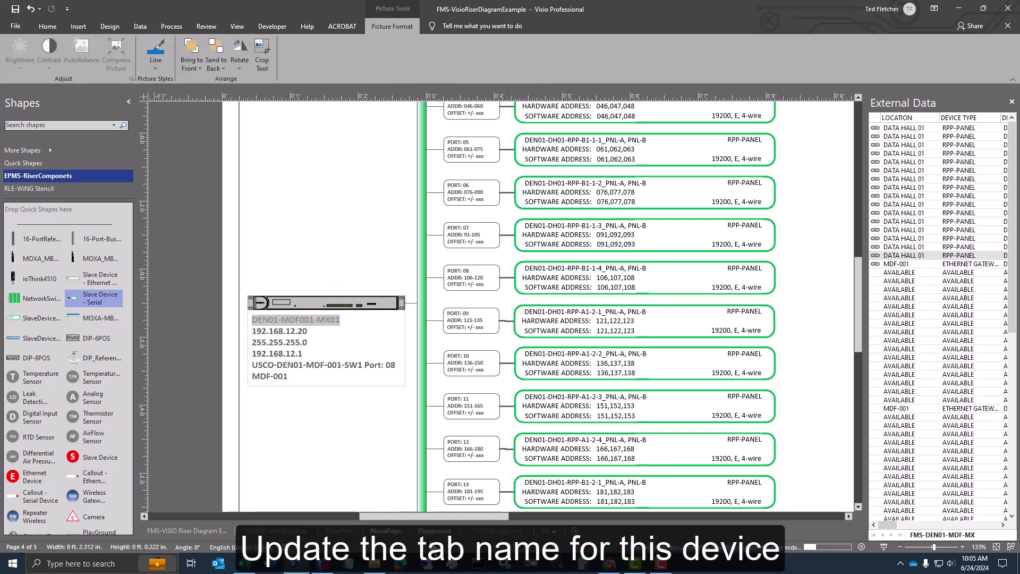
Rename the MoxaPage tab to the pasted device name plus _P1-P16, giving DEN01-MDF001-MX01_P1-P16.
right_click(385, 531)
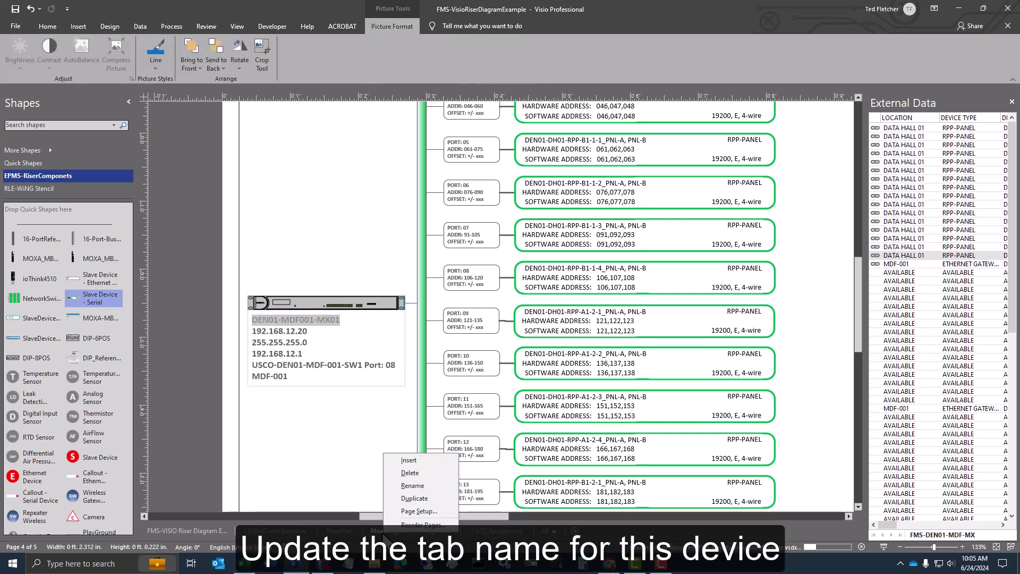
click(416, 484)
key(ctrl+v)
text(_P1)
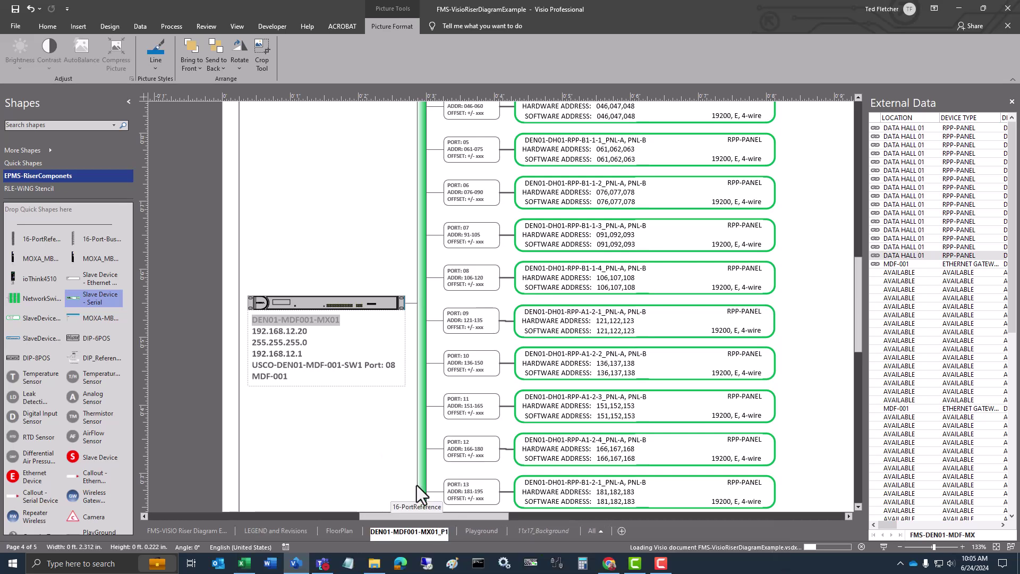
text(-P1)
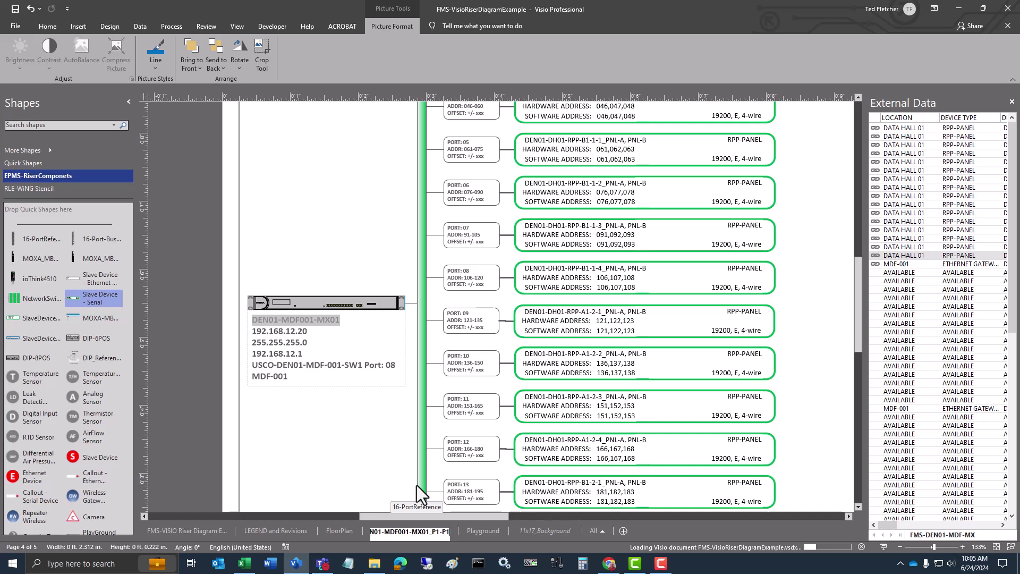
text(6)
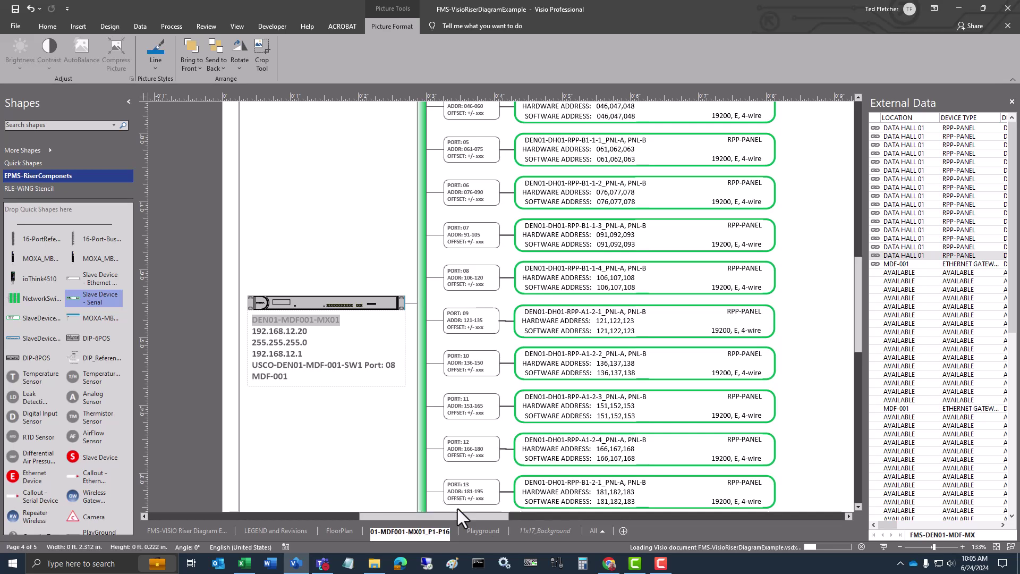
key(Return)
Nudge the whole port block down one arrow-key step and save the drawing.
click(311, 420)
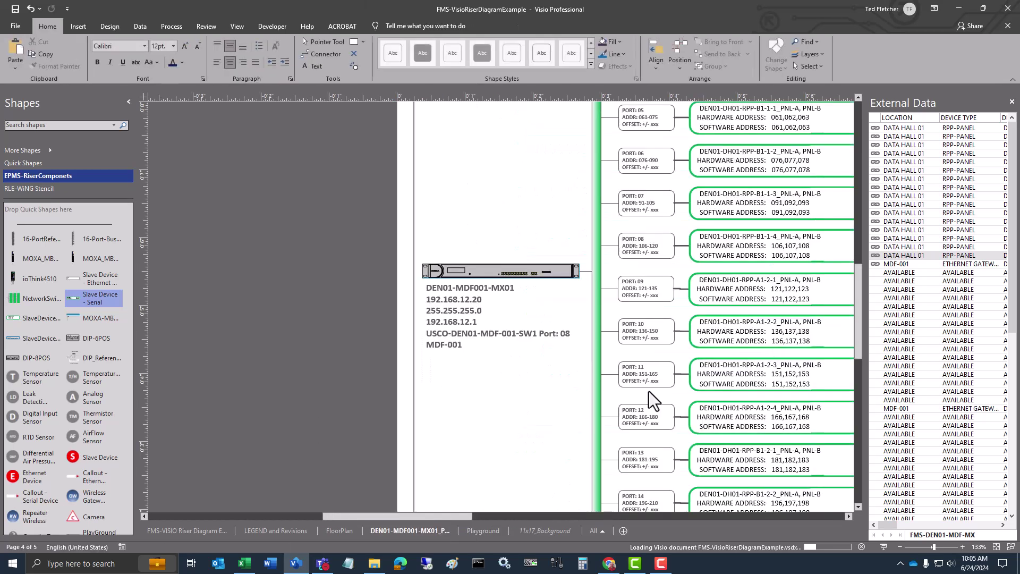
ctrl+scroll(683, 476, down, 3)
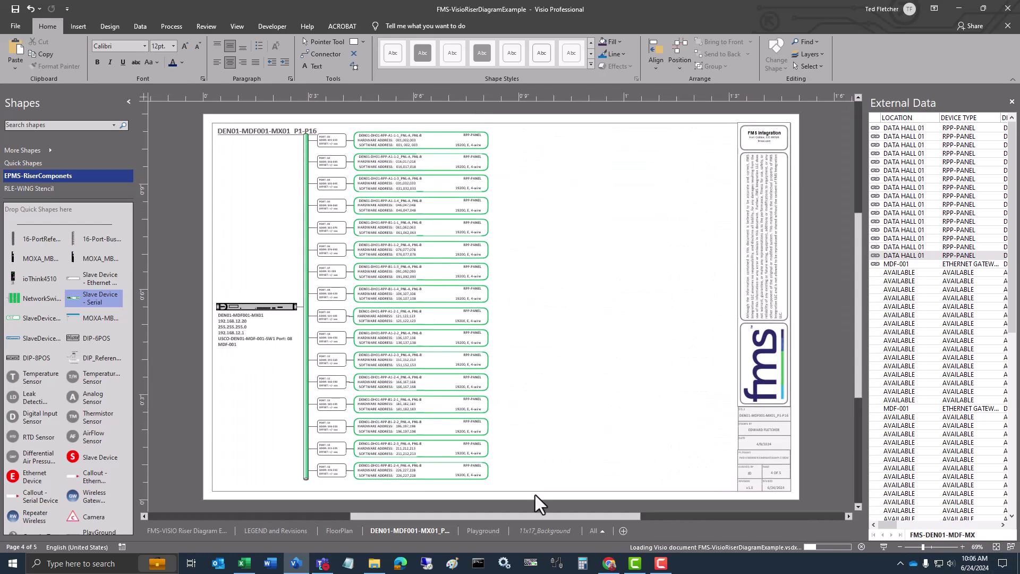
drag(534, 501, 198, 125)
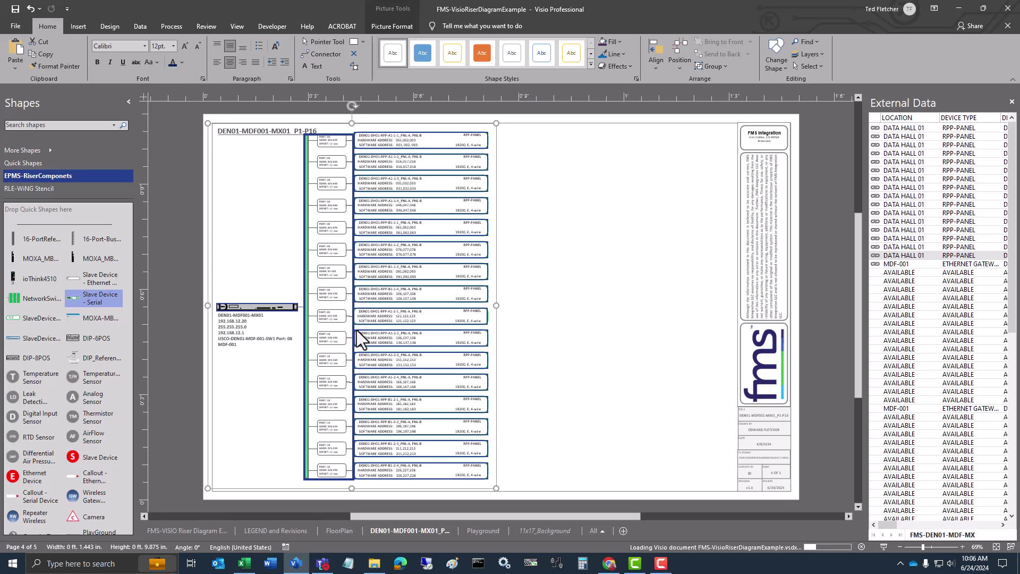
key(Down)
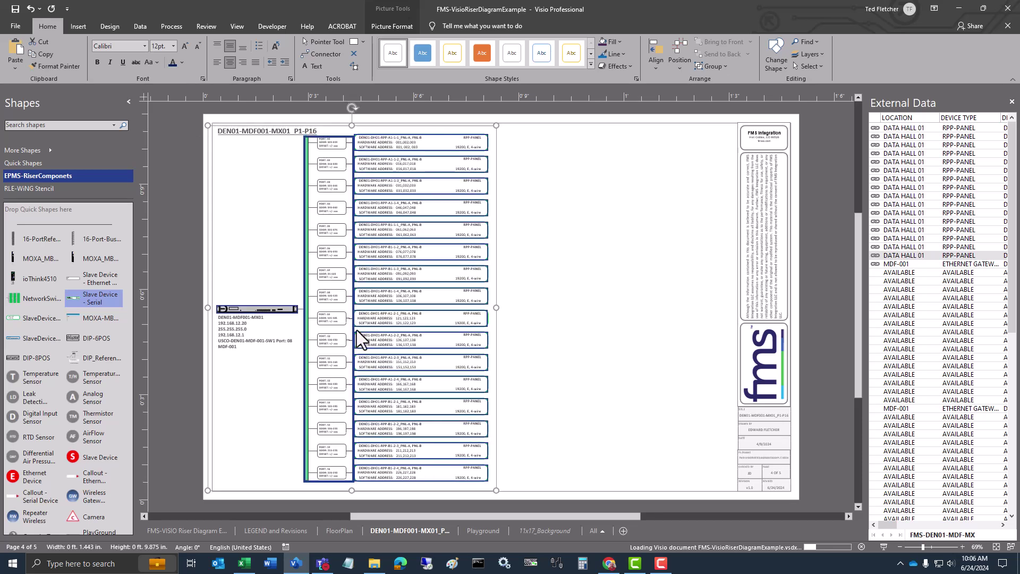
click(559, 280)
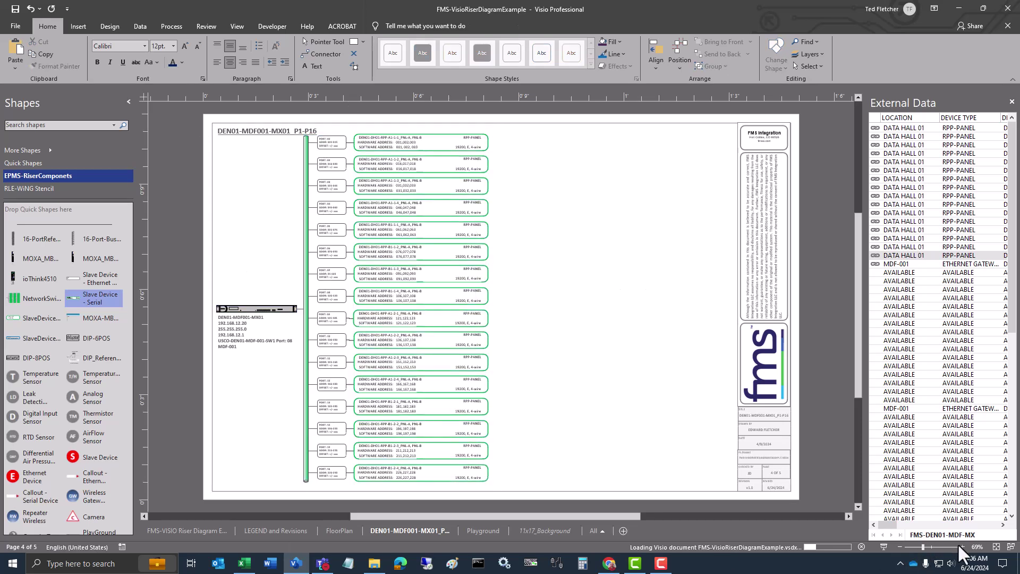
click(15, 9)
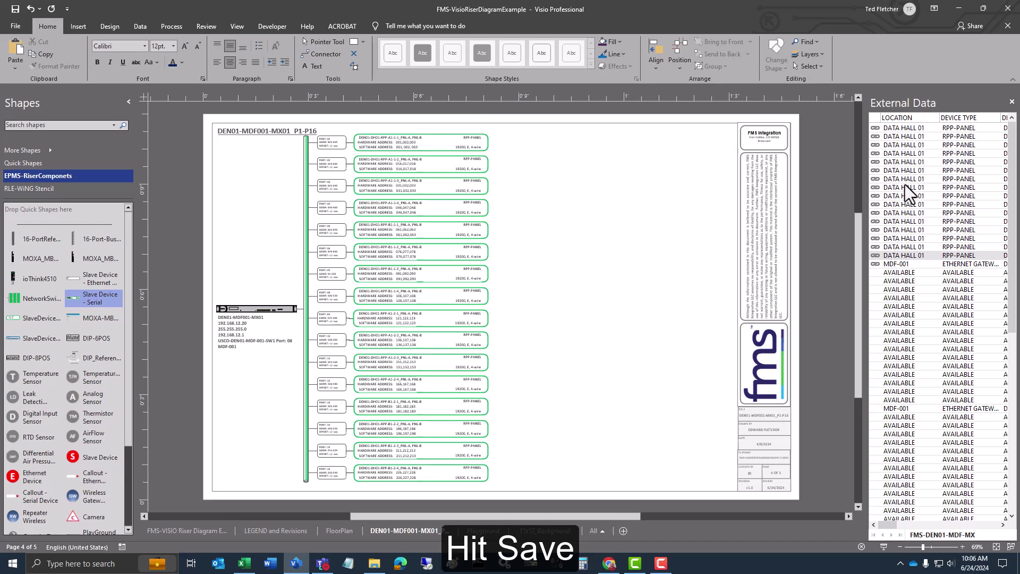
click(919, 128)
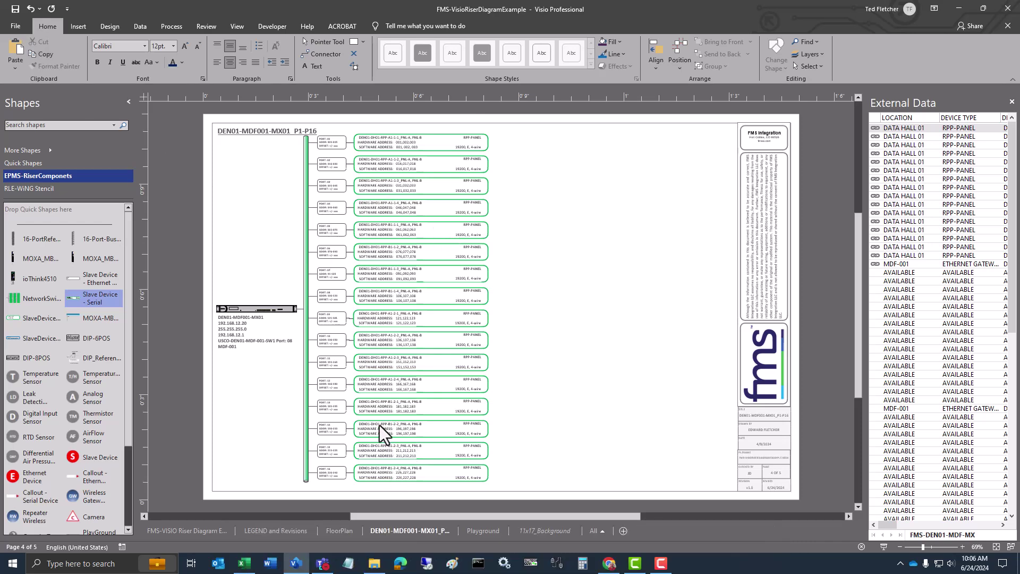
Duplicate the DEN01-MDF001-MX01_P1-P16 page, clear its shapes and place a new 16-port reference shape.
right_click(421, 532)
click(457, 495)
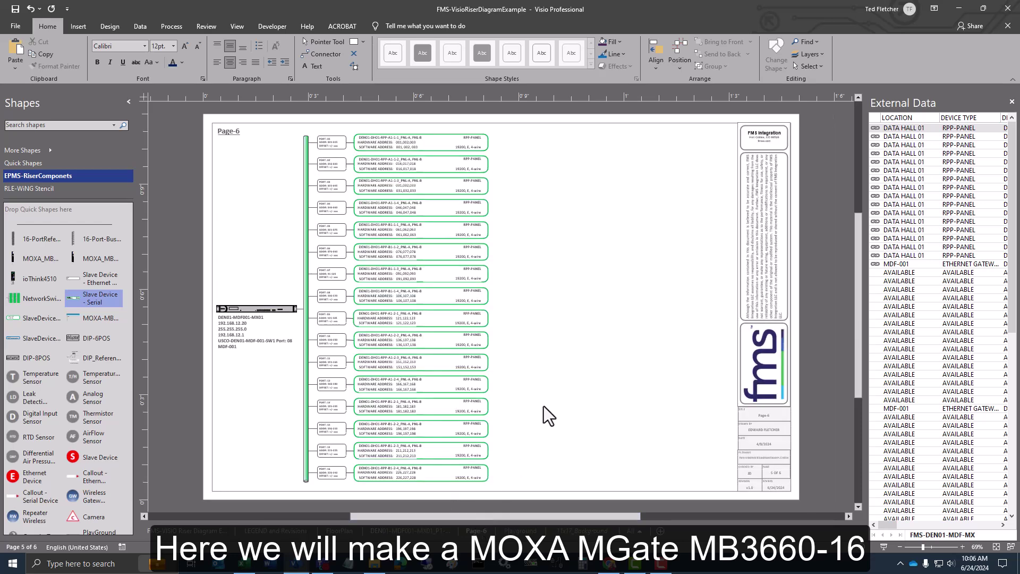
key(ctrl+a)
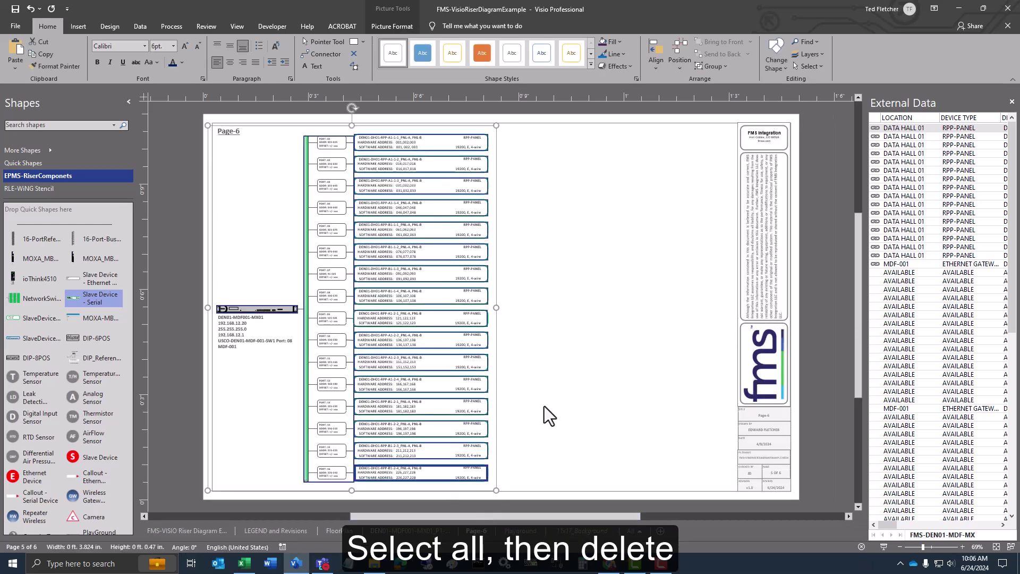
key(Delete)
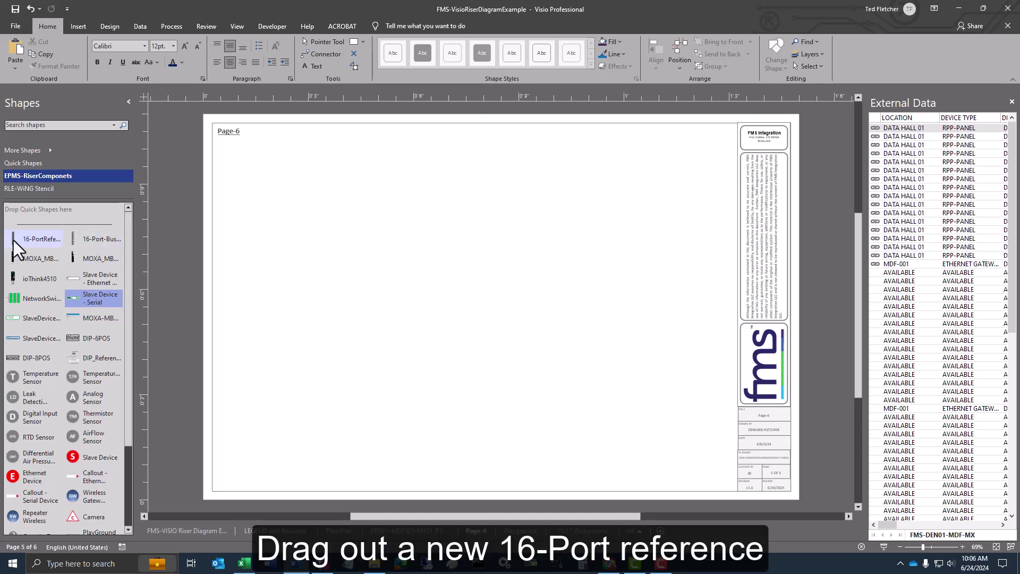
drag(14, 240, 335, 304)
click(610, 312)
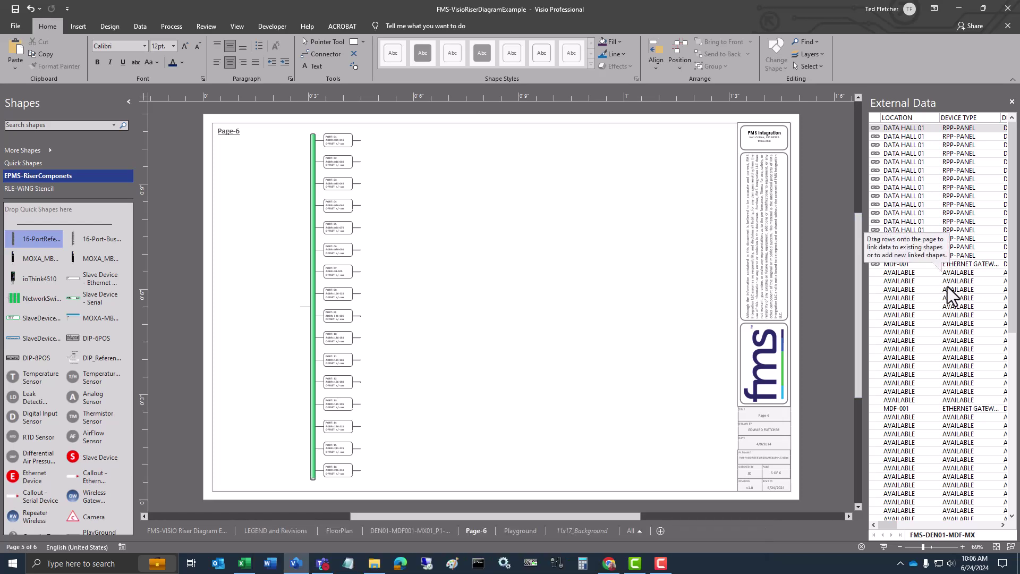
Place a MOXA gateway linked to the second MDF-001 row (DEN01-MDF001-MX02, 192.168.12.21).
click(912, 407)
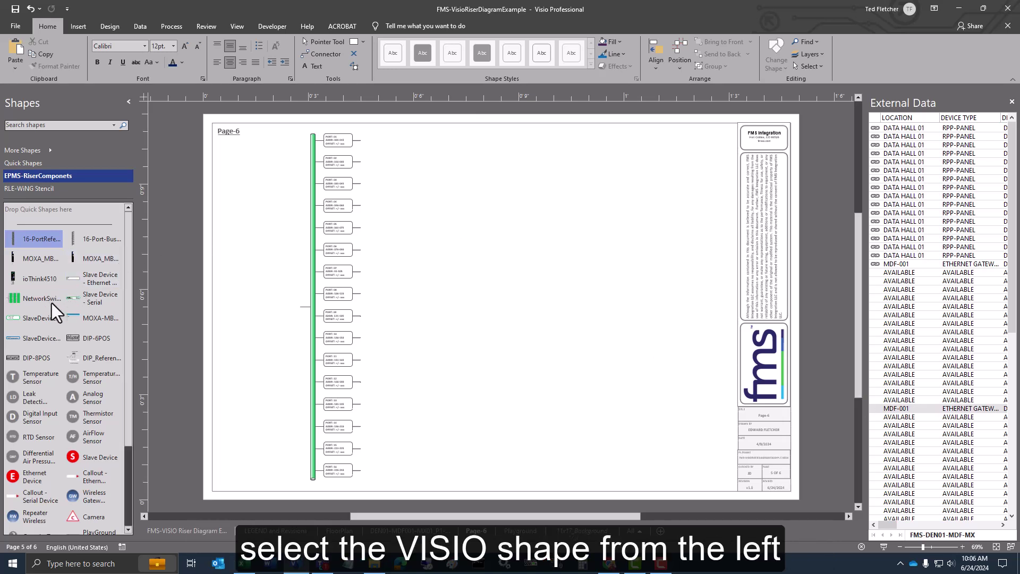
click(88, 318)
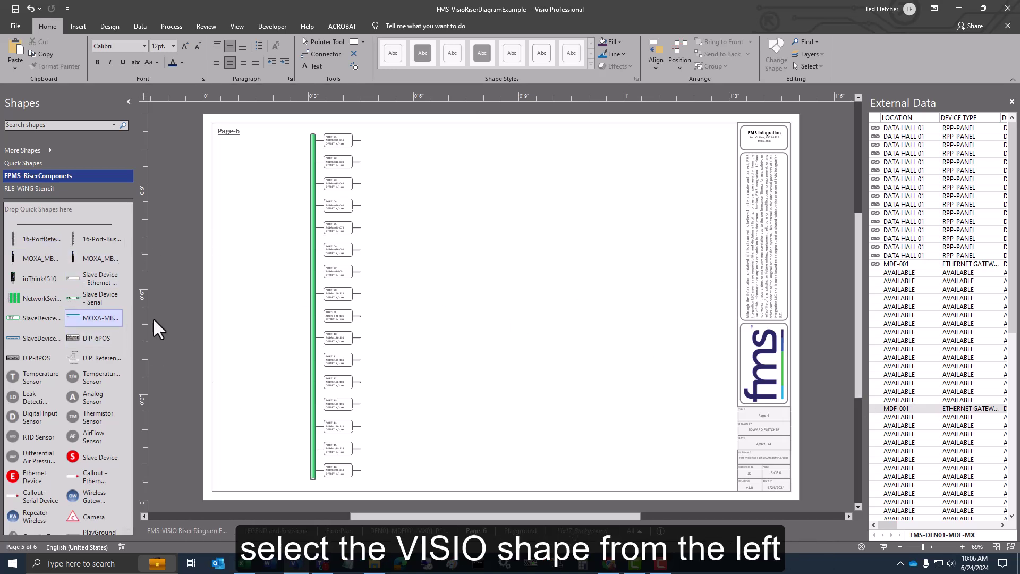
drag(915, 407, 273, 310)
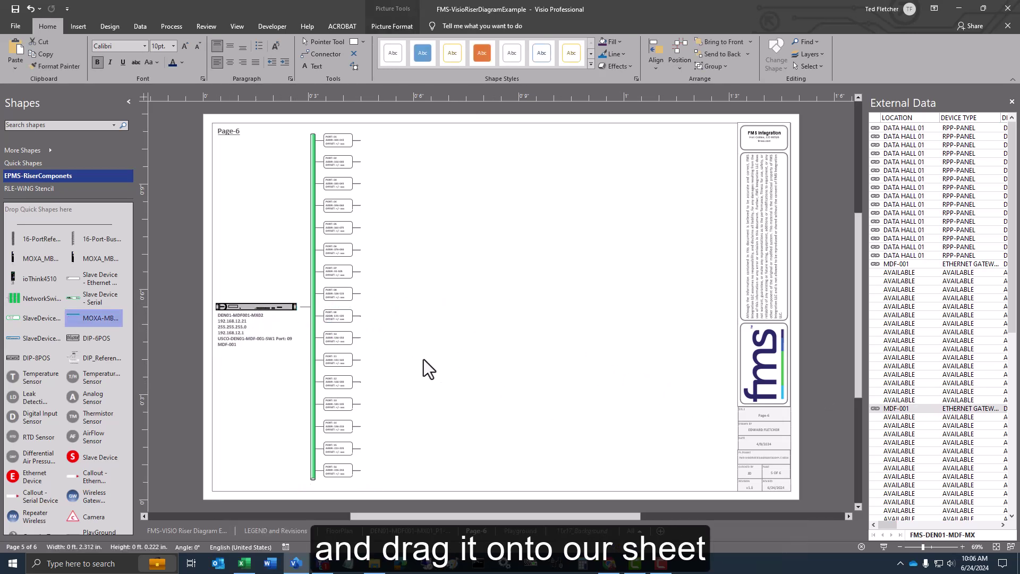
click(423, 367)
Nudge the port column left, then select it together with the gateway.
click(339, 300)
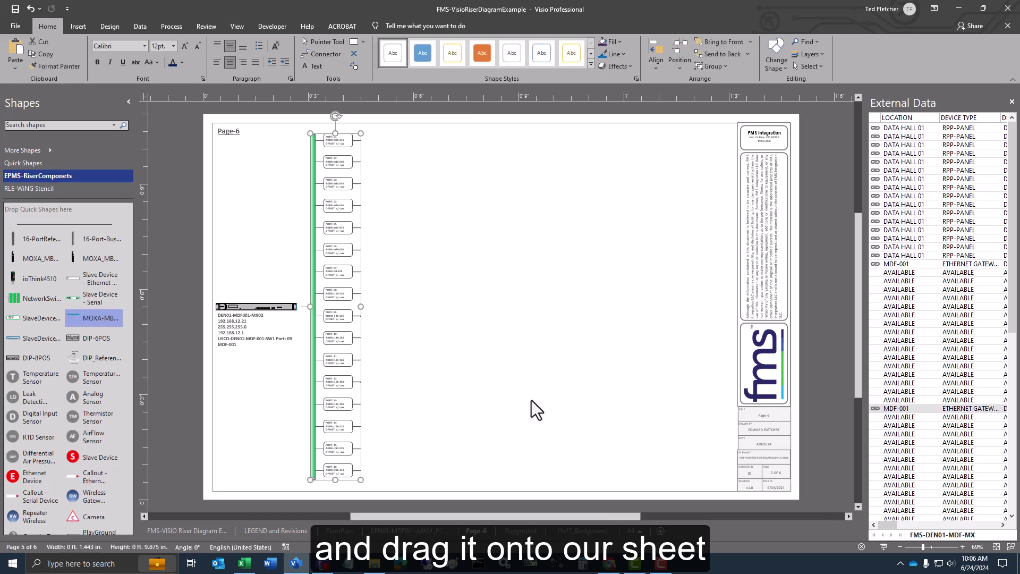
key(Left)
key(Left)
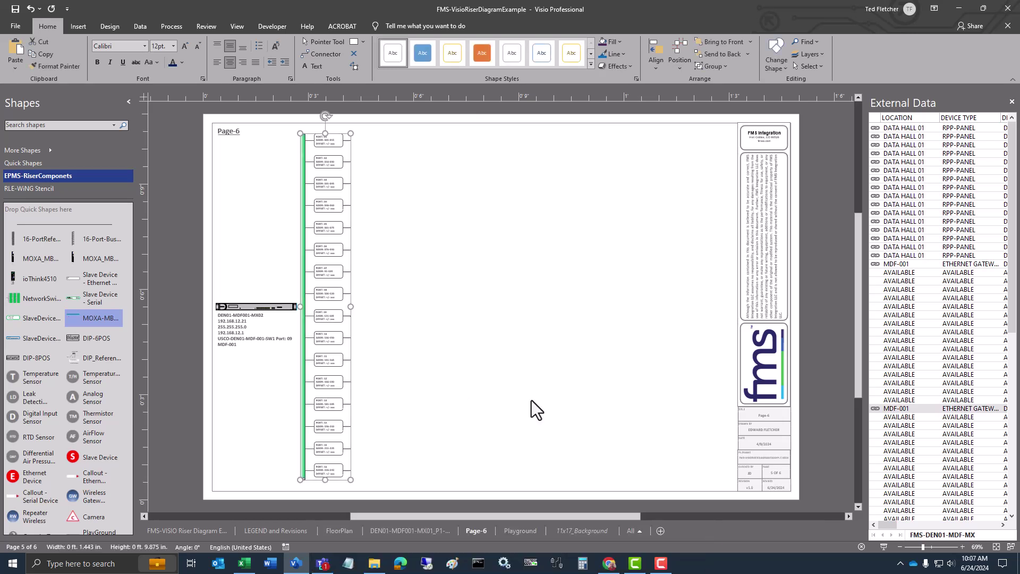
click(531, 407)
drag(412, 496, 180, 145)
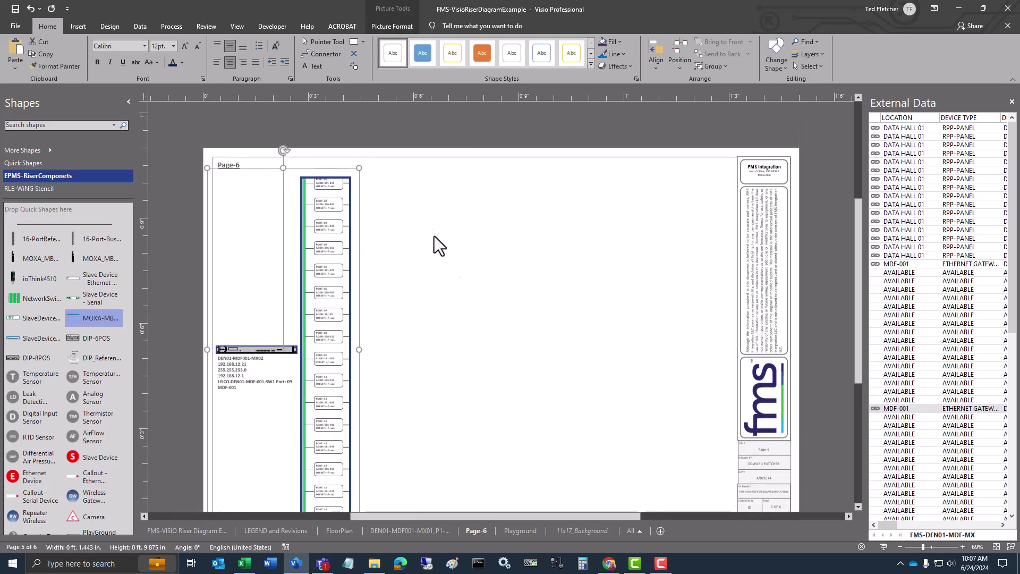
Place serial slave devices linked to the AVAILABLE rows beside ports 01 through 04.
click(460, 282)
scroll(460, 283, down, 3)
ctrl+scroll(460, 283, up, 2)
scroll(458, 282, up, 3)
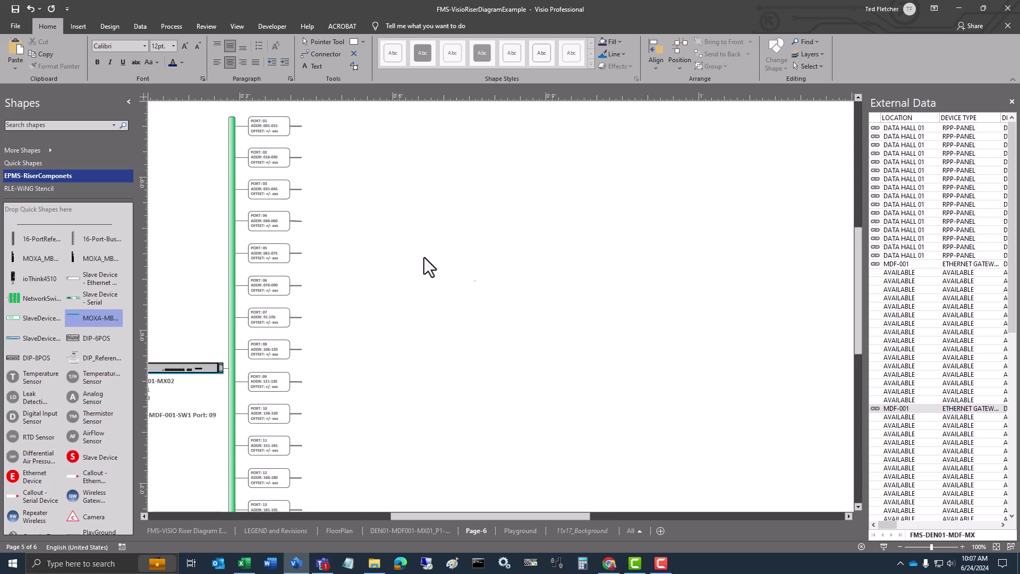
click(895, 274)
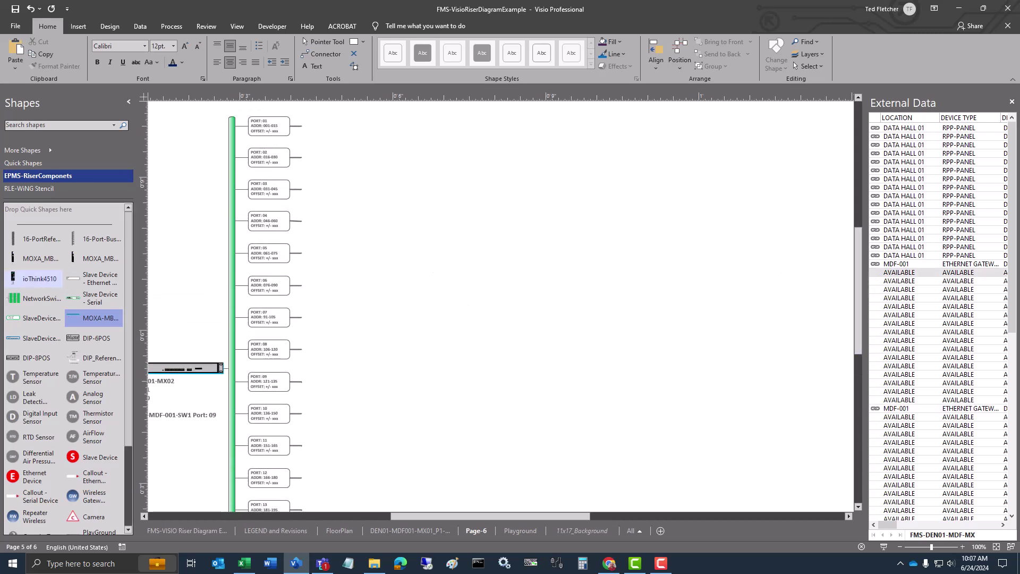
click(98, 298)
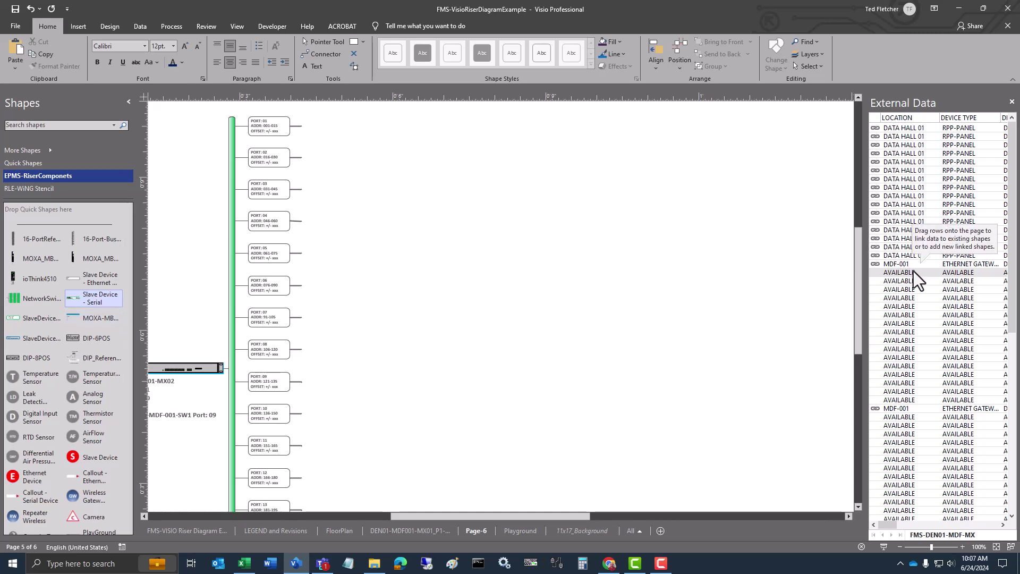
drag(913, 272, 377, 119)
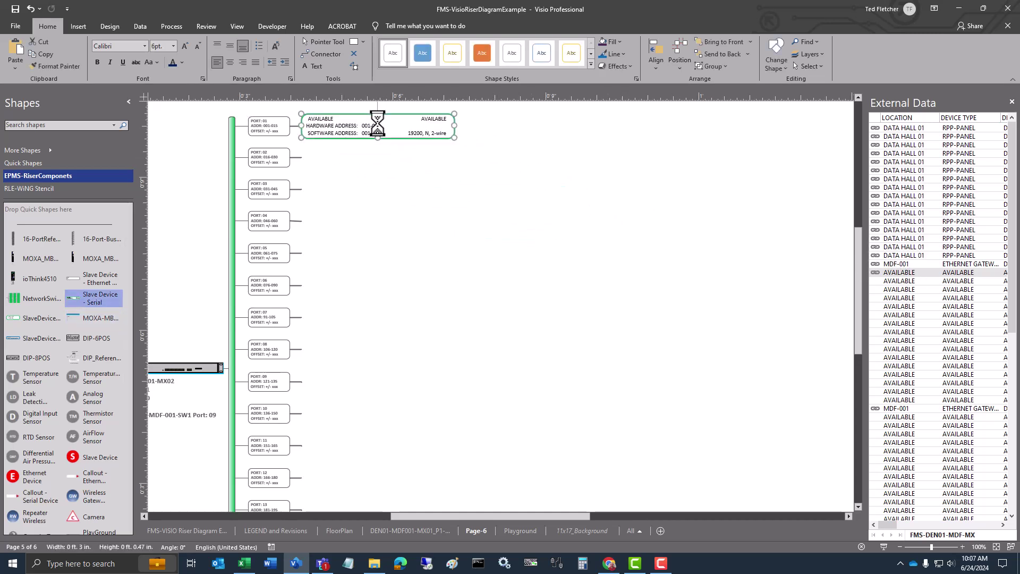
drag(903, 280, 378, 151)
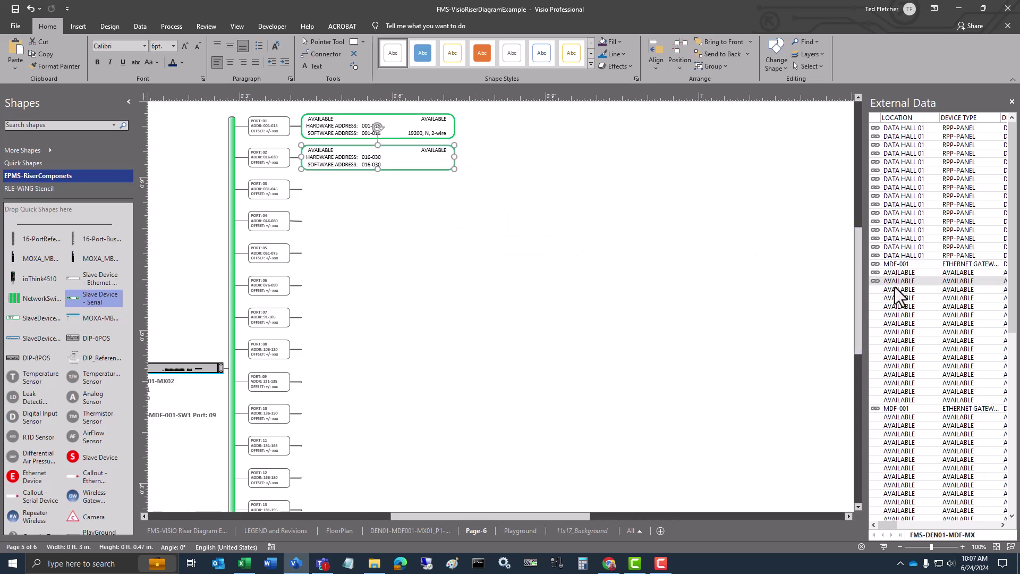
drag(895, 288, 379, 184)
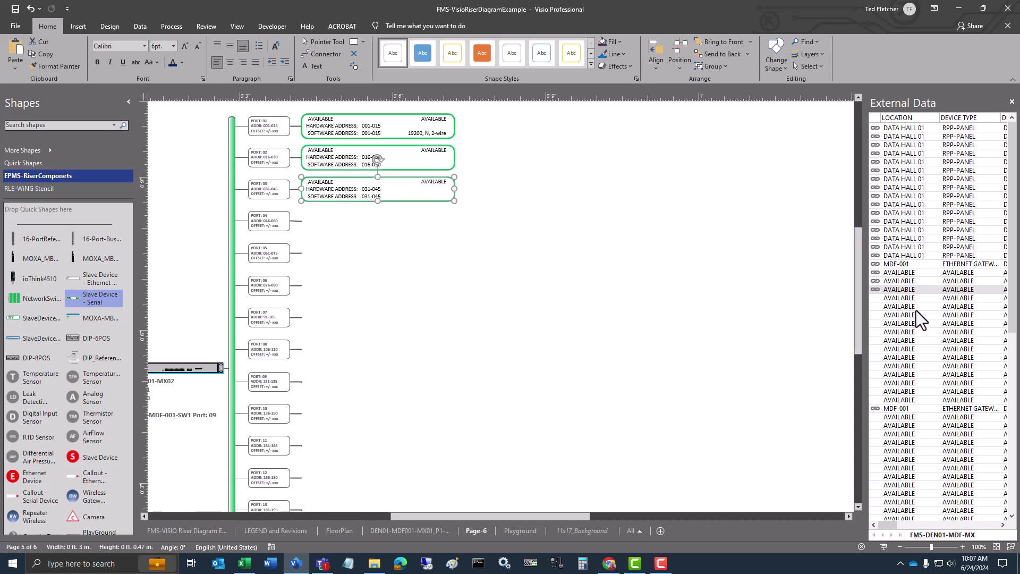
drag(904, 297, 374, 220)
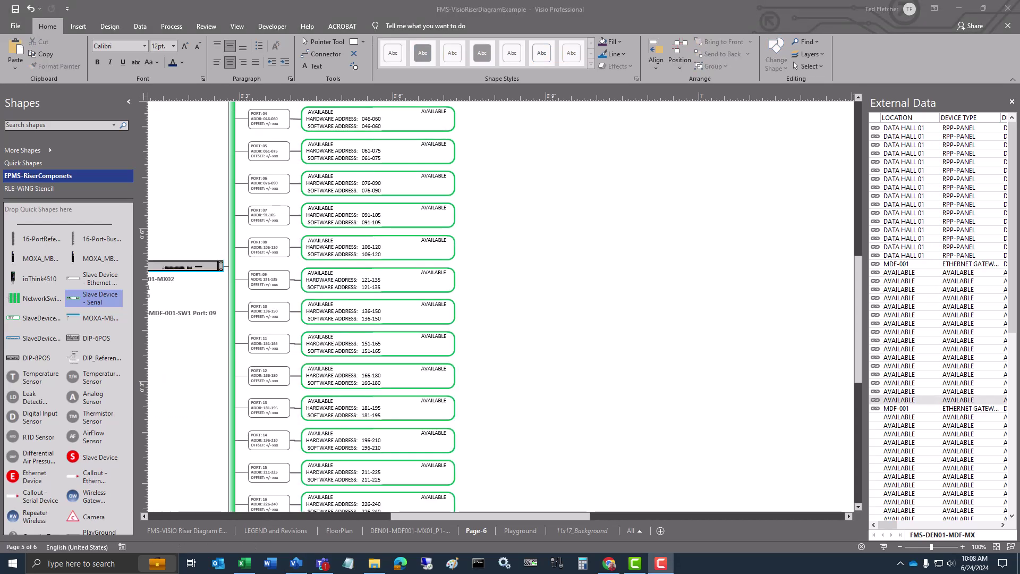
Select the column of device boxes, try a dark purple fill, then undo it so they stay unfilled.
click(673, 402)
scroll(579, 315, down, 2)
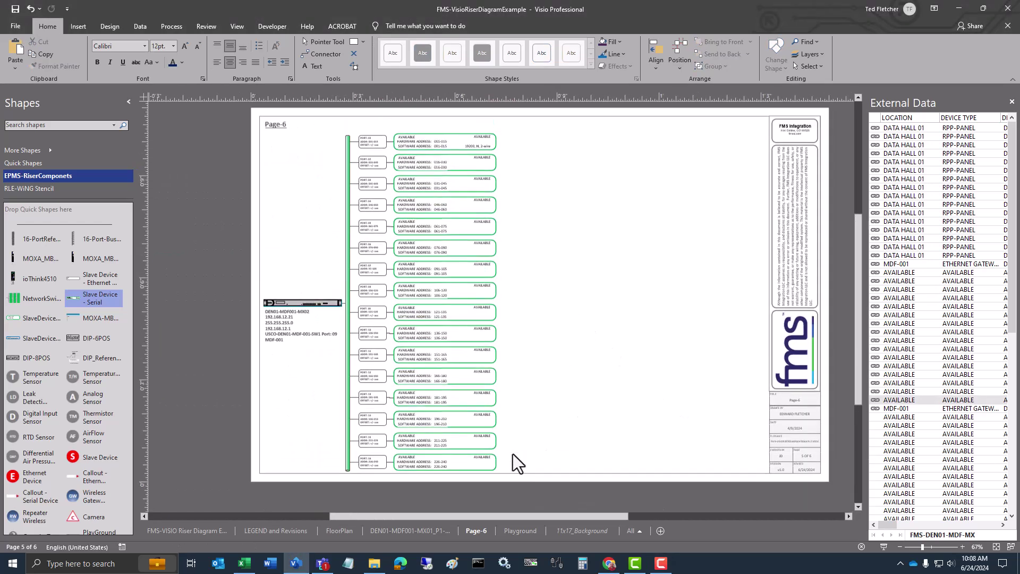
drag(514, 455, 396, 142)
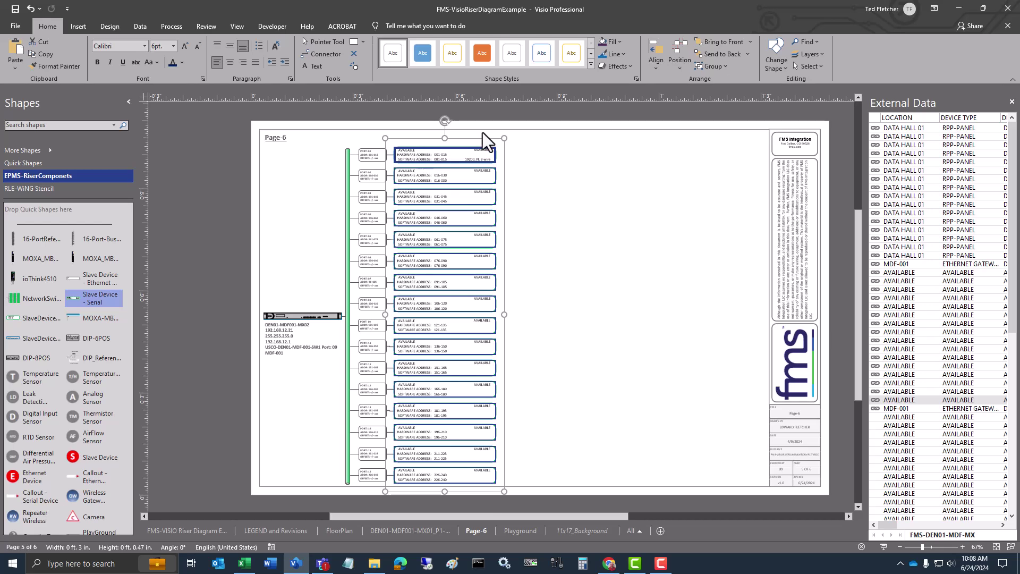
click(598, 48)
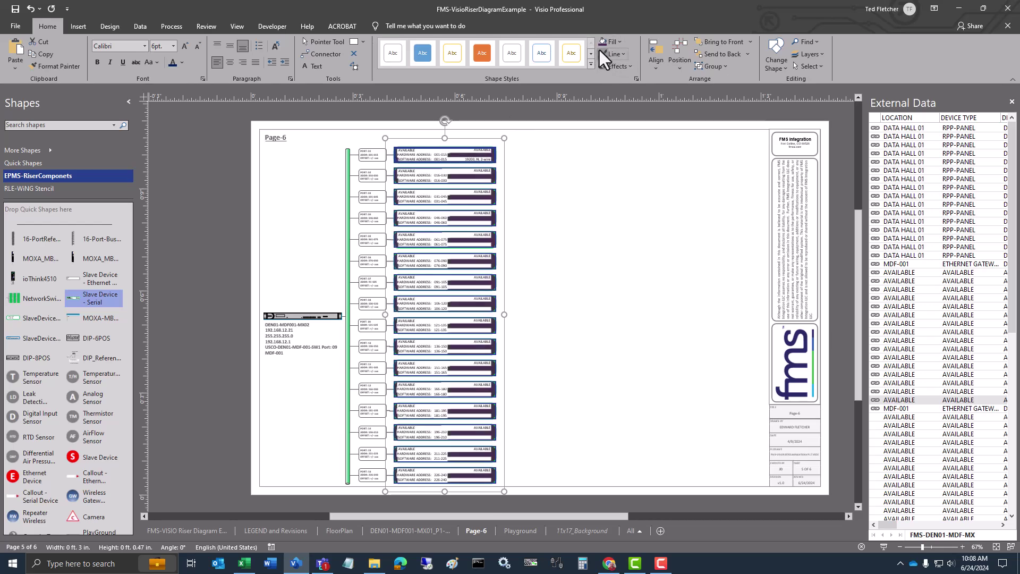
key(ctrl+z)
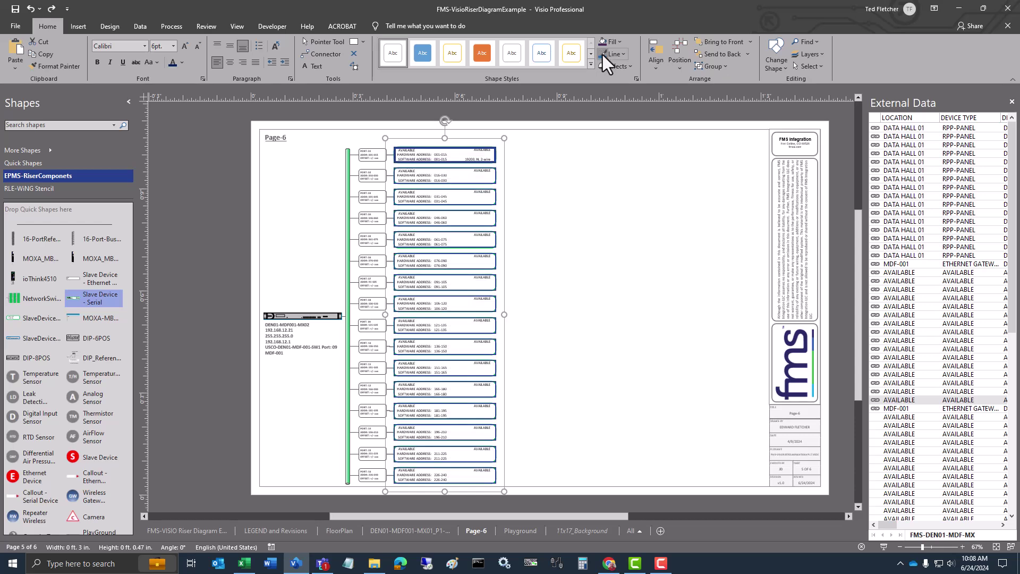
click(605, 239)
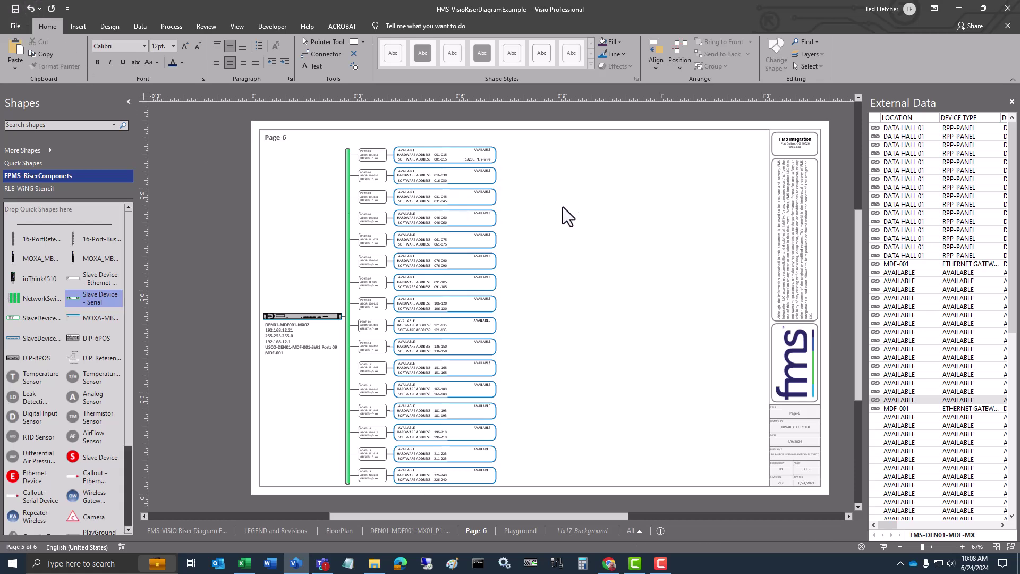
Inspect the port 01 device box, then switch to the FMS-VisioRiserDiagramExample workbook in Excel.
scroll(629, 231, up, 3)
scroll(574, 215, up, 2)
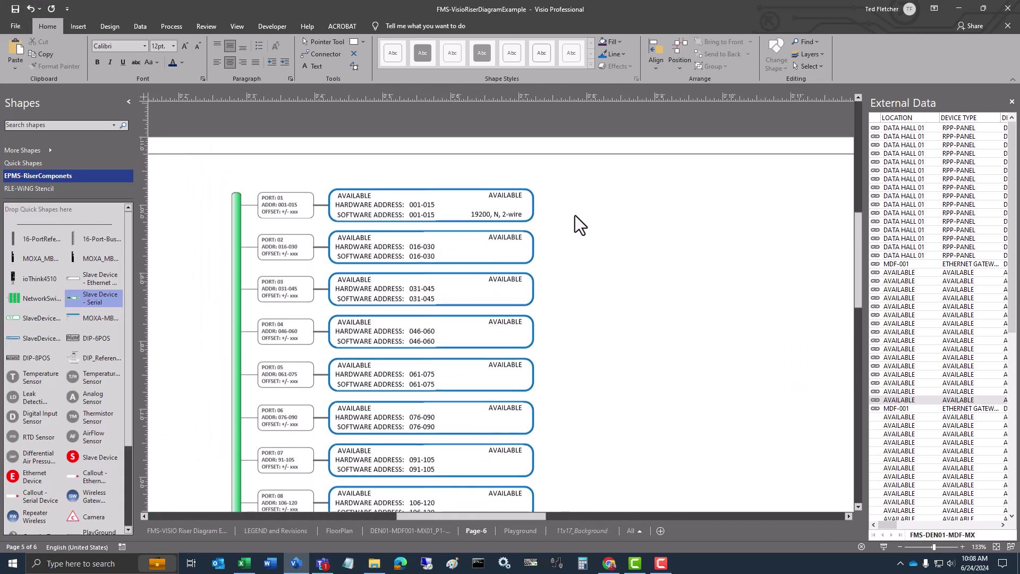
scroll(575, 215, down, 3)
scroll(574, 215, left, 2)
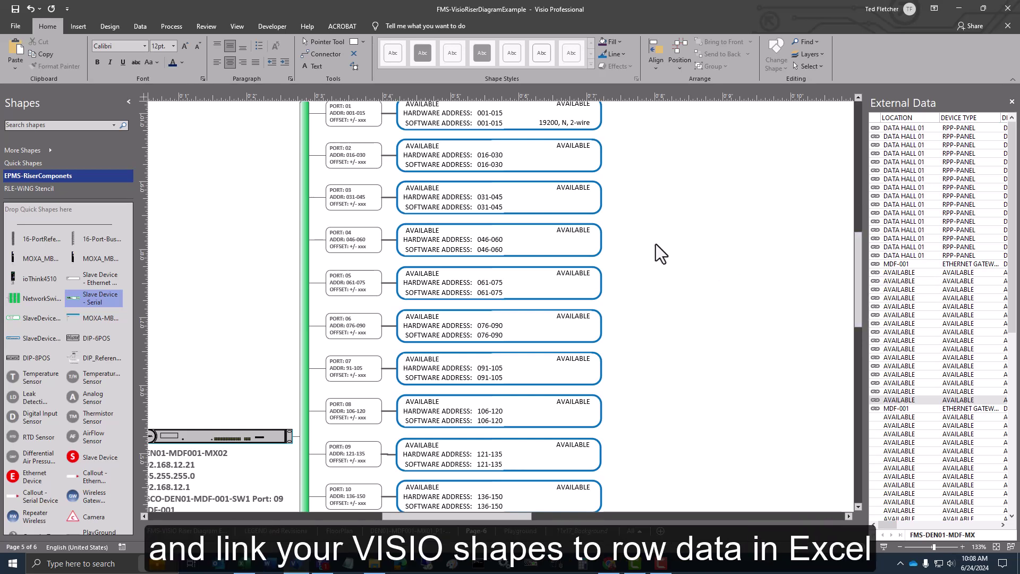
scroll(651, 241, up, 2)
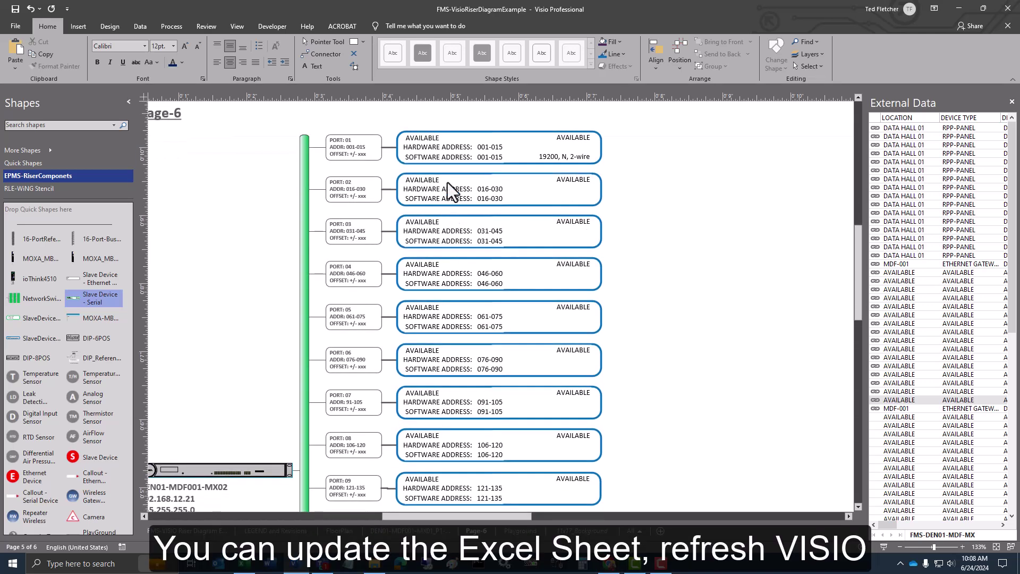
click(437, 144)
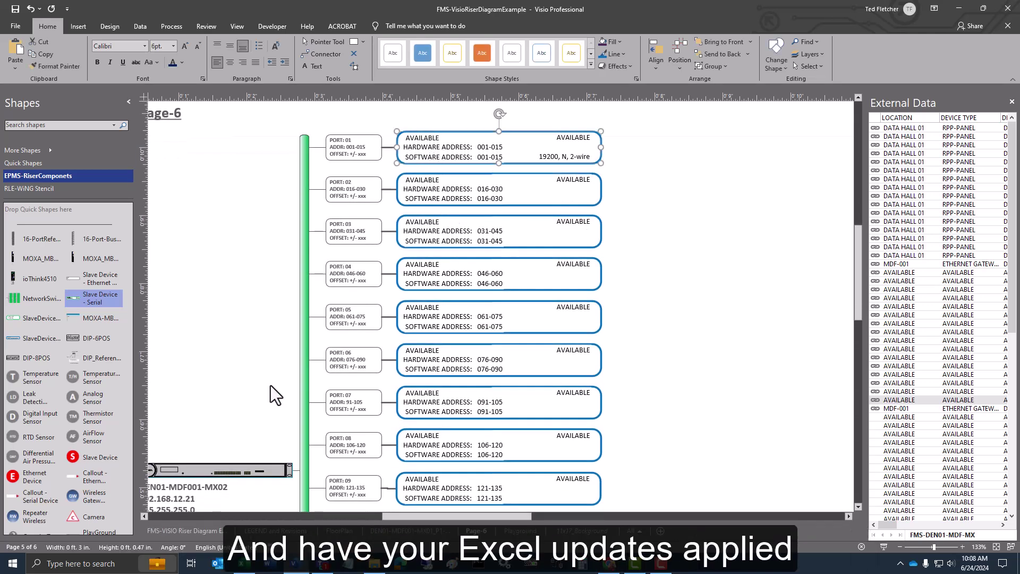
scroll(194, 470, down, 2)
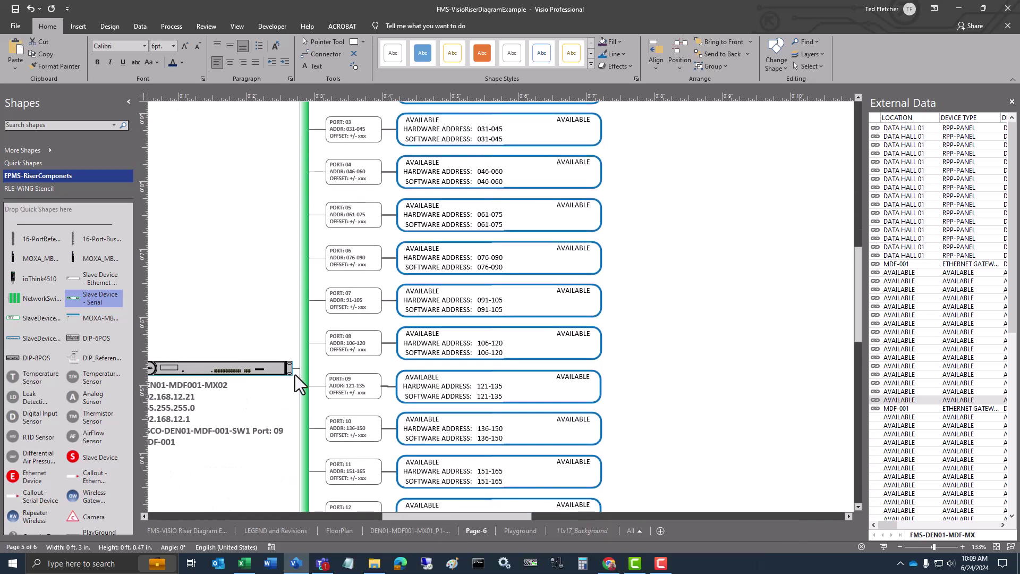
scroll(295, 375, up, 3)
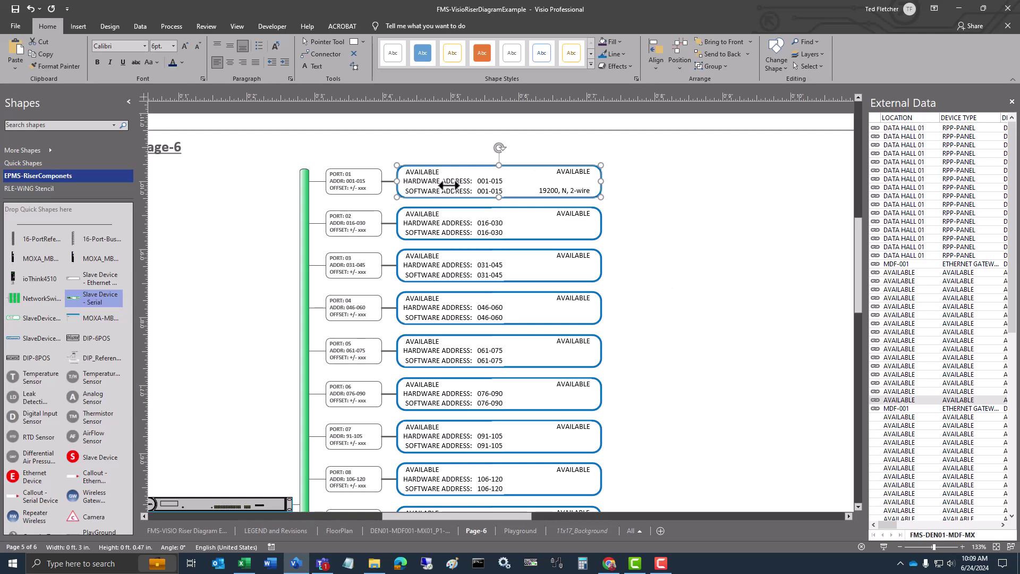
click(244, 564)
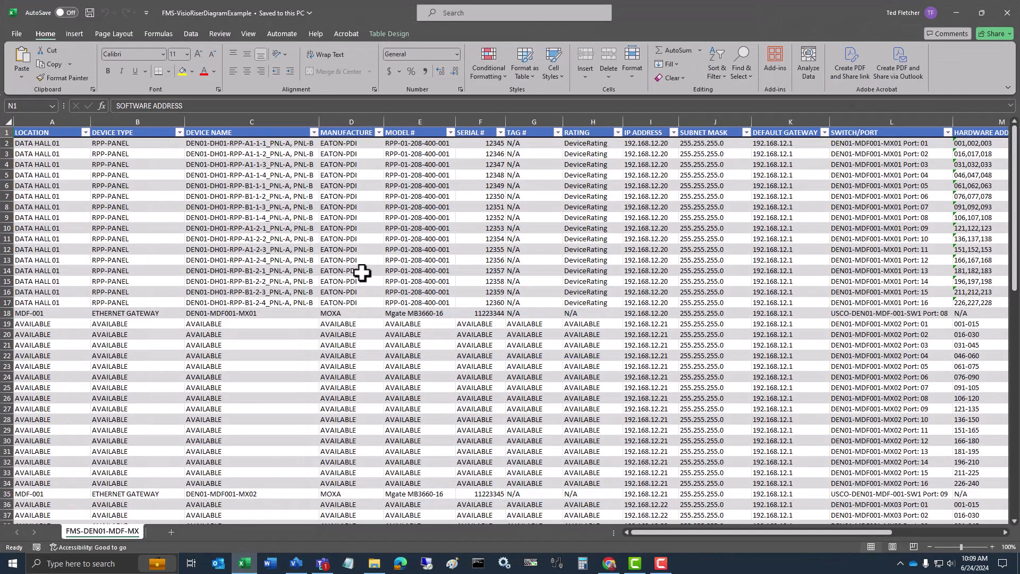
Enter TedsRoom in A19 and TedsDevice in B19.
click(23, 322)
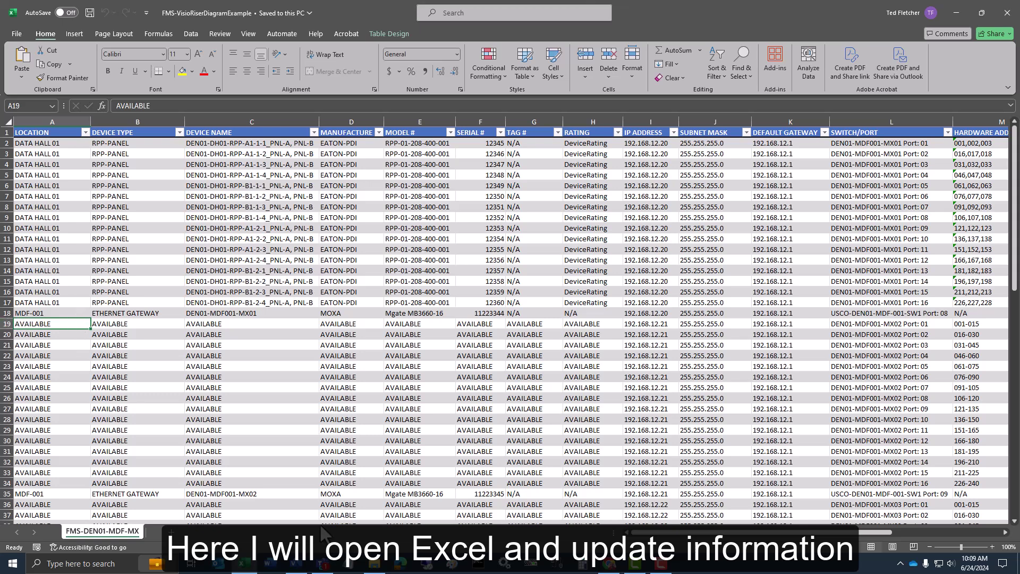
text(Teds)
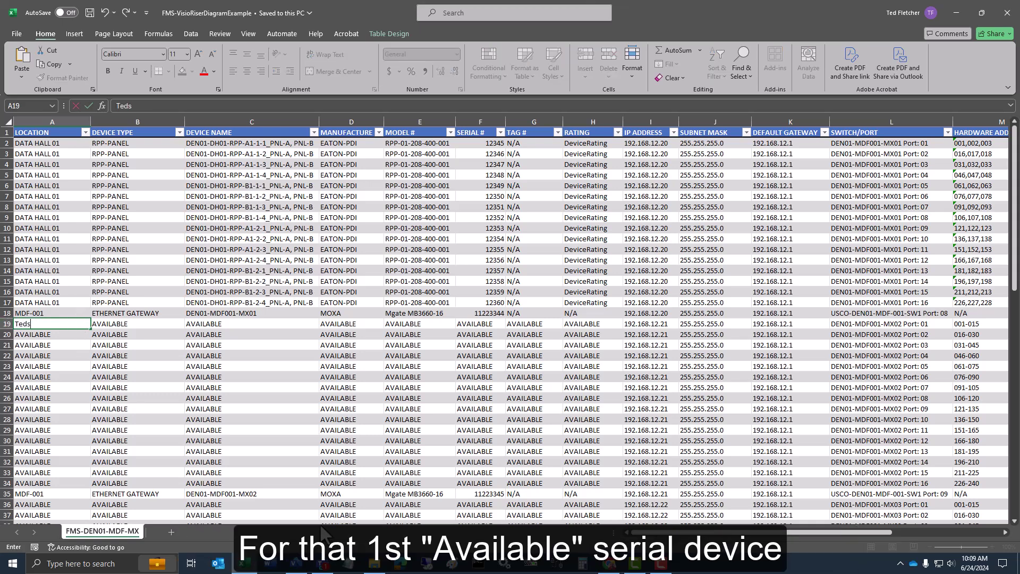
text(Room)
key(Tab)
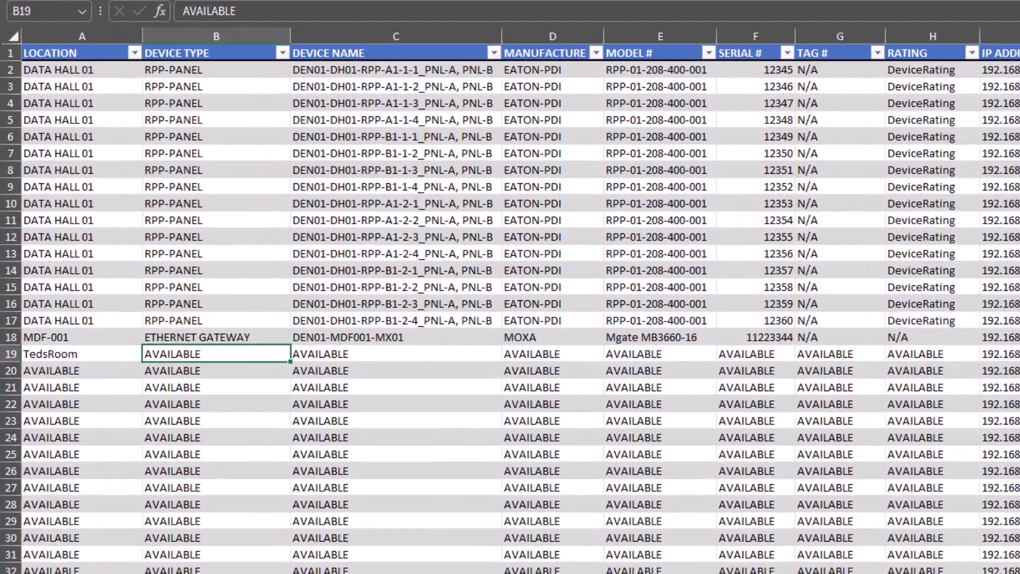
text(Tedfs)
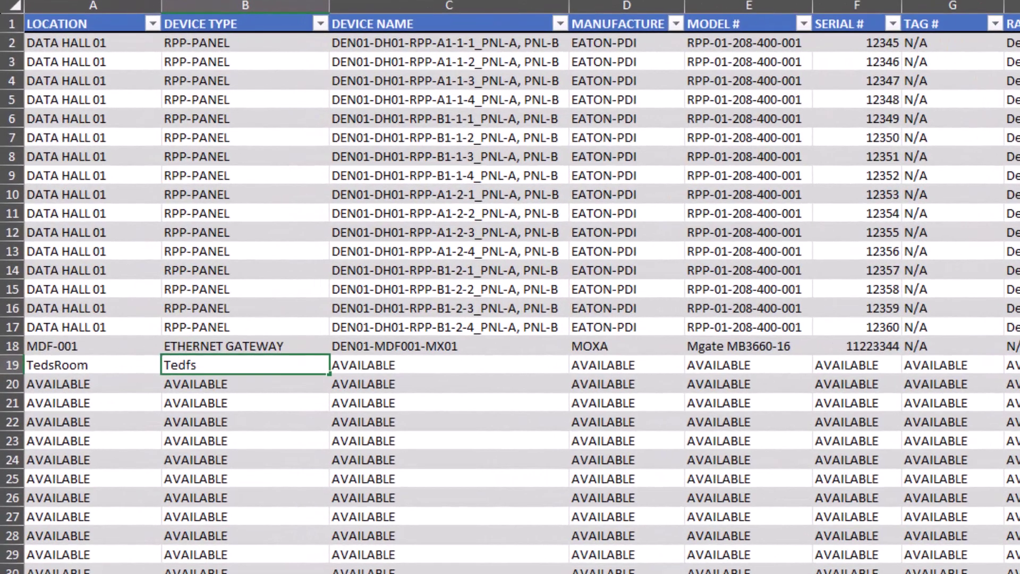
key(BackSpace)
key(BackSpace)
text(sDevice)
key(Tab)
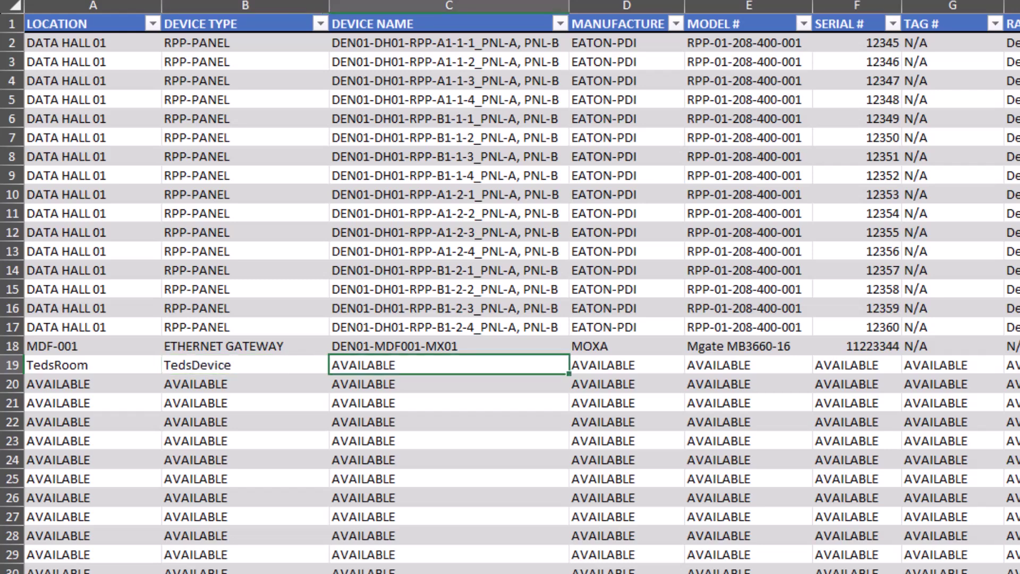
Enter TED-RPP-001, TEDCO, 12345678 and 98765432 across C19:F19.
text(TED-RPP-001)
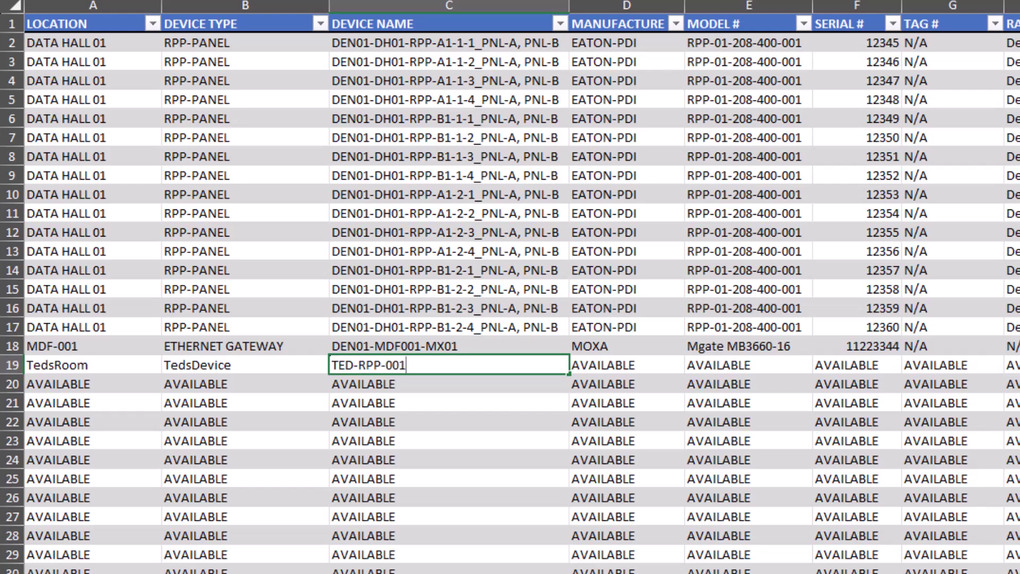
key(Tab)
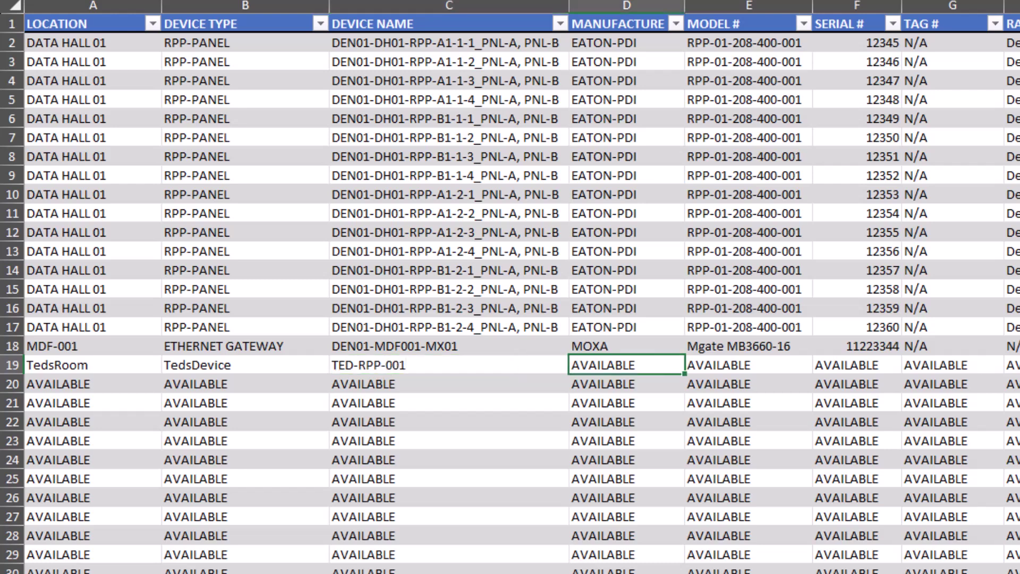
text(TD)
key(BackSpace)
text(EDCO)
key(Tab)
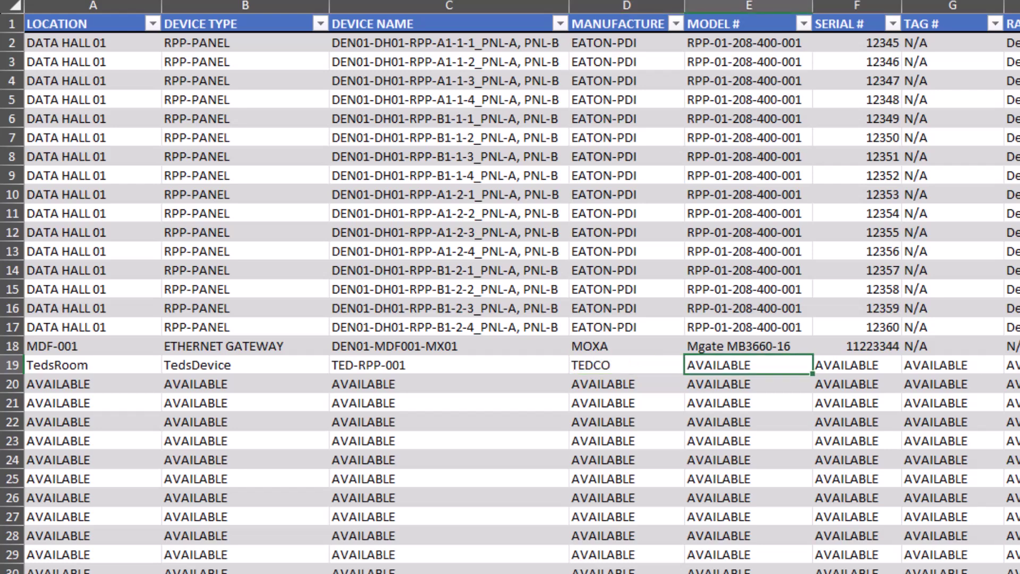
text(12345678)
key(Tab)
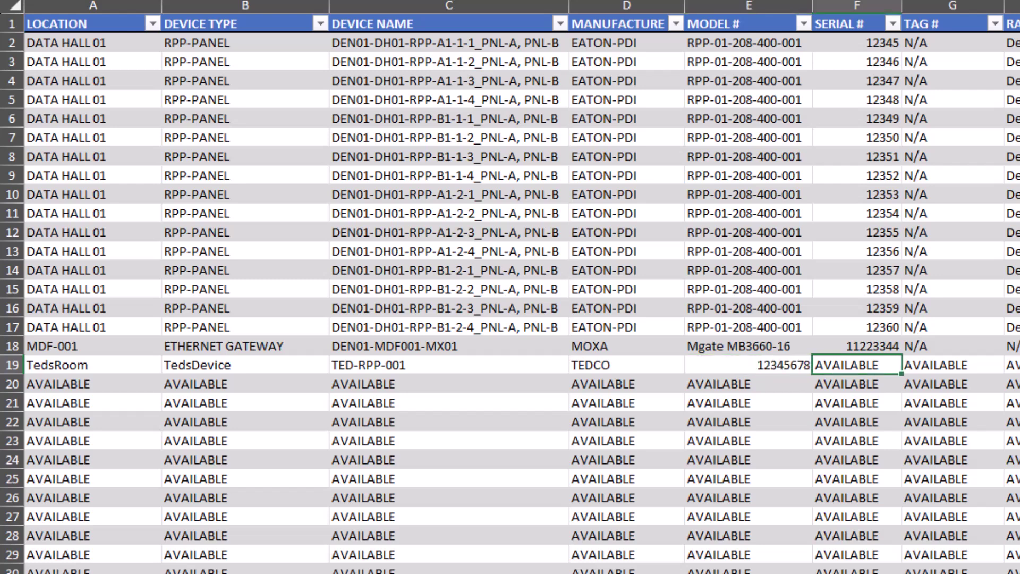
text(98765432)
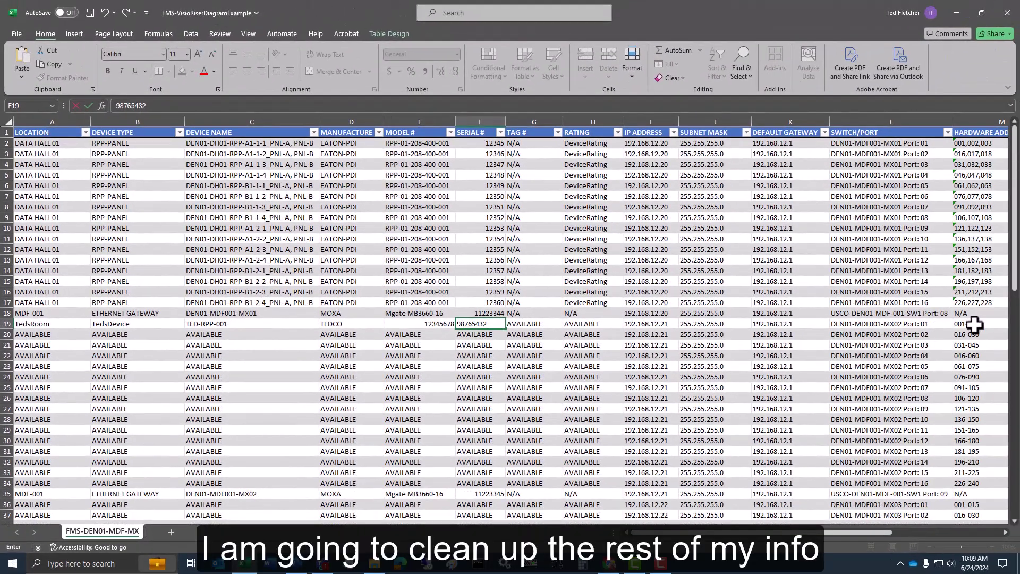
Fill 19200, N, 2-wire and the AVAILABLE comments and notes down from row 19 to row 34.
click(974, 324)
drag(881, 532, 996, 548)
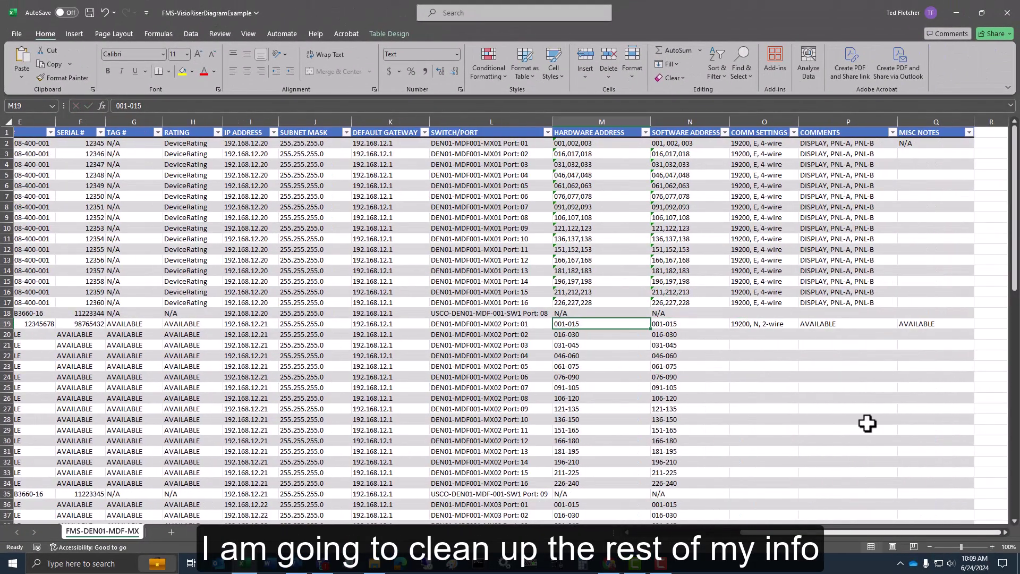
click(753, 321)
drag(799, 329, 801, 493)
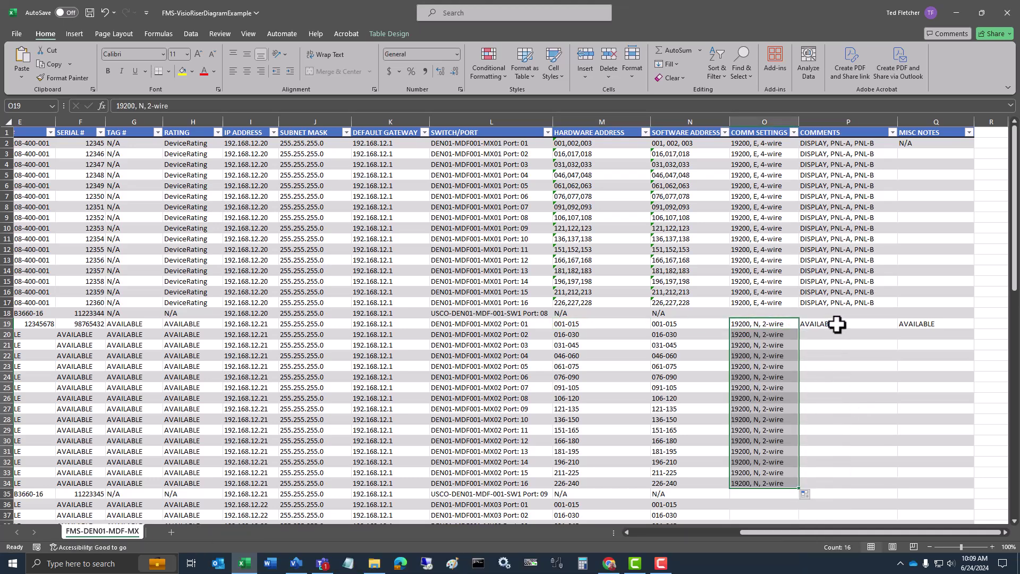
drag(837, 325, 952, 483)
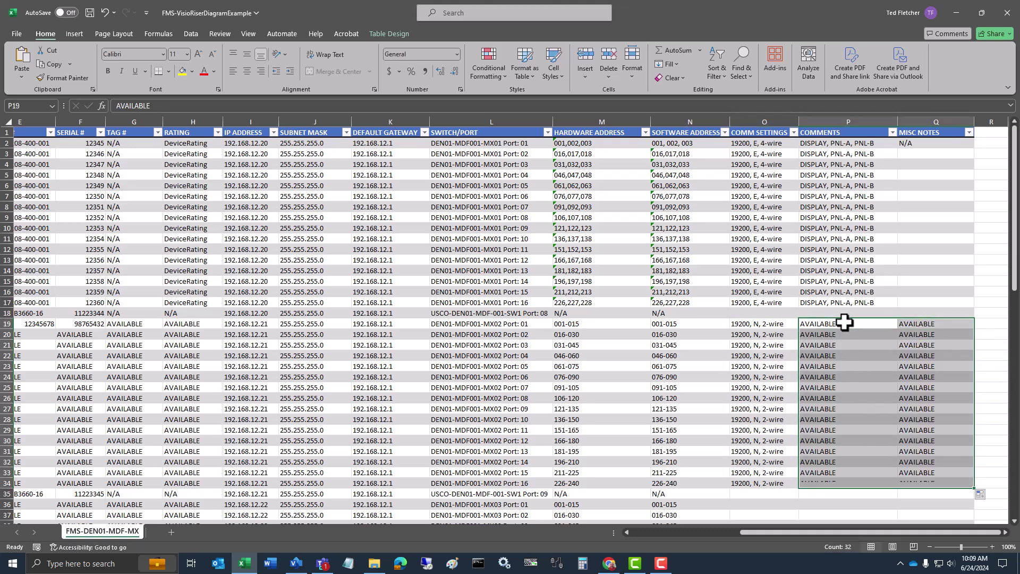
Clear row 19's comment and notes, then copy the DISPLAY, PNL-A, PNL-B comment from row 17.
click(844, 322)
shift+click(930, 325)
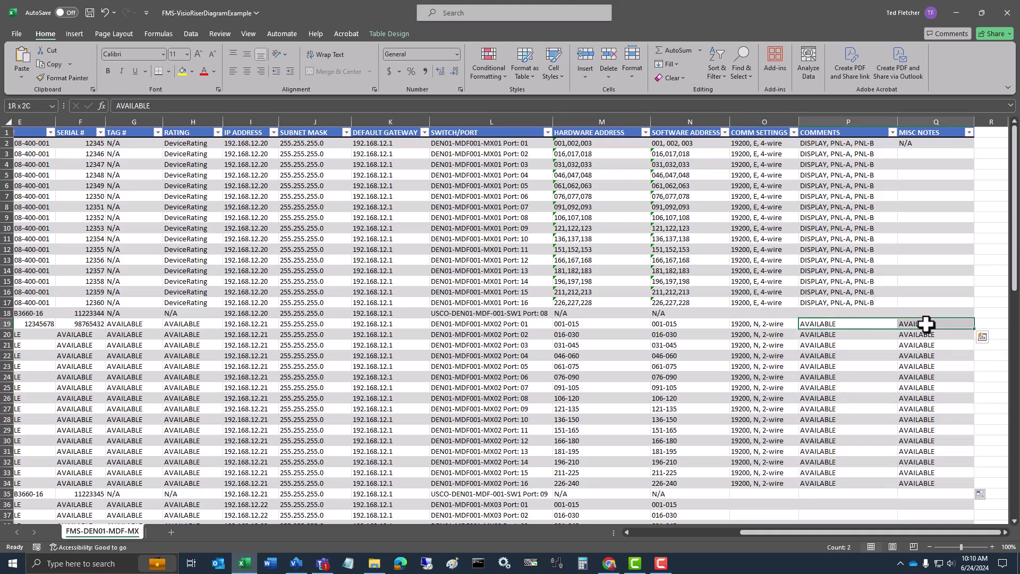
key(Delete)
click(864, 303)
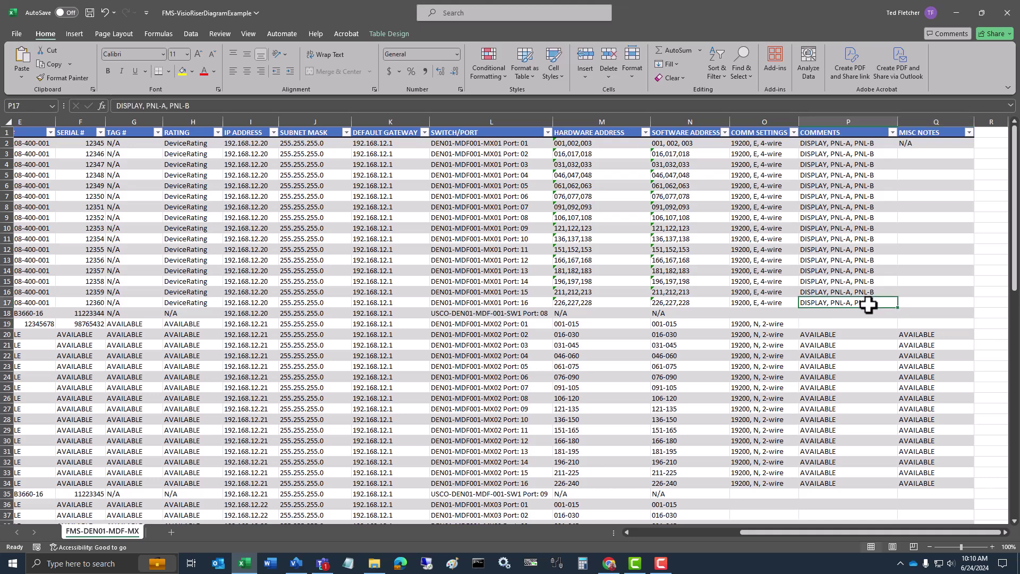
key(ctrl+c)
click(854, 325)
key(ctrl+v)
click(765, 376)
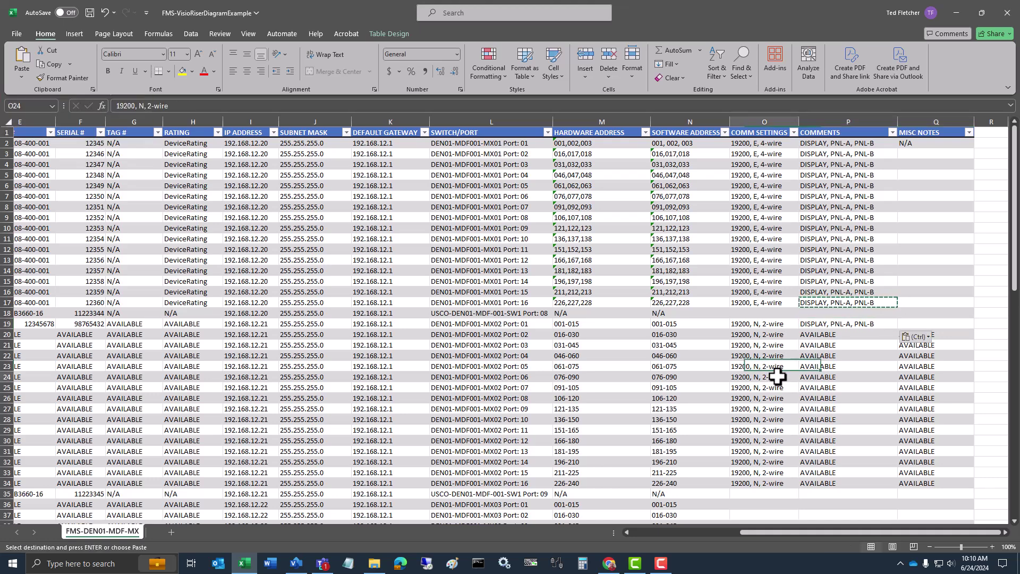
key(Escape)
Enter 001,002,003 as row 19's hardware and software addresses and save the workbook.
click(582, 324)
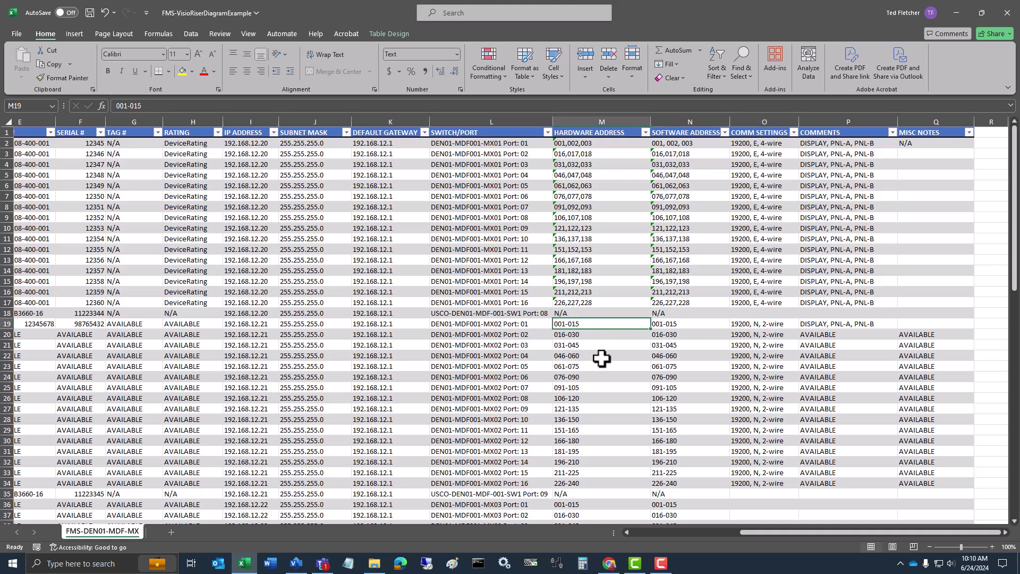
text(001,002,003)
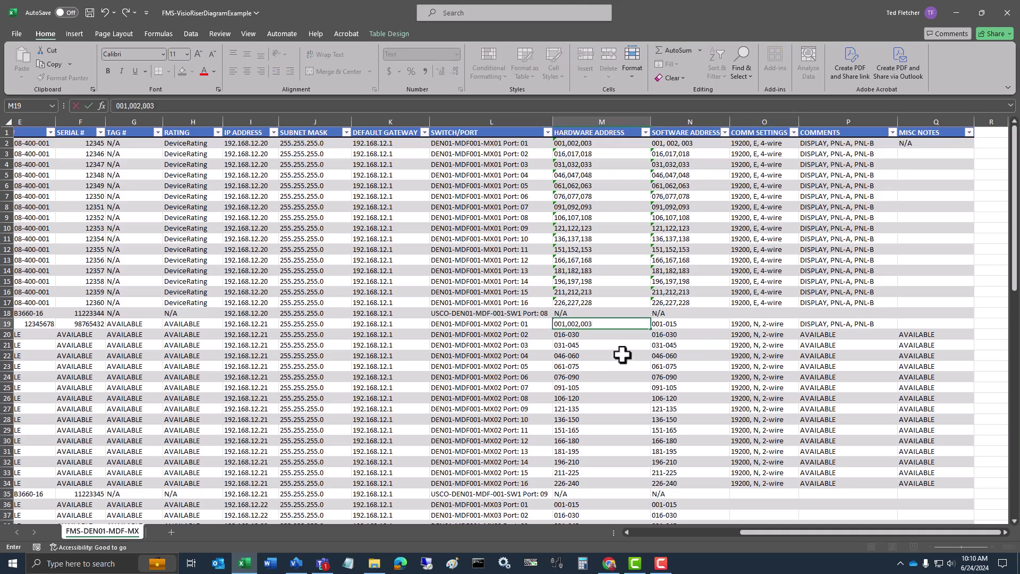
drag(649, 329, 709, 340)
click(598, 323)
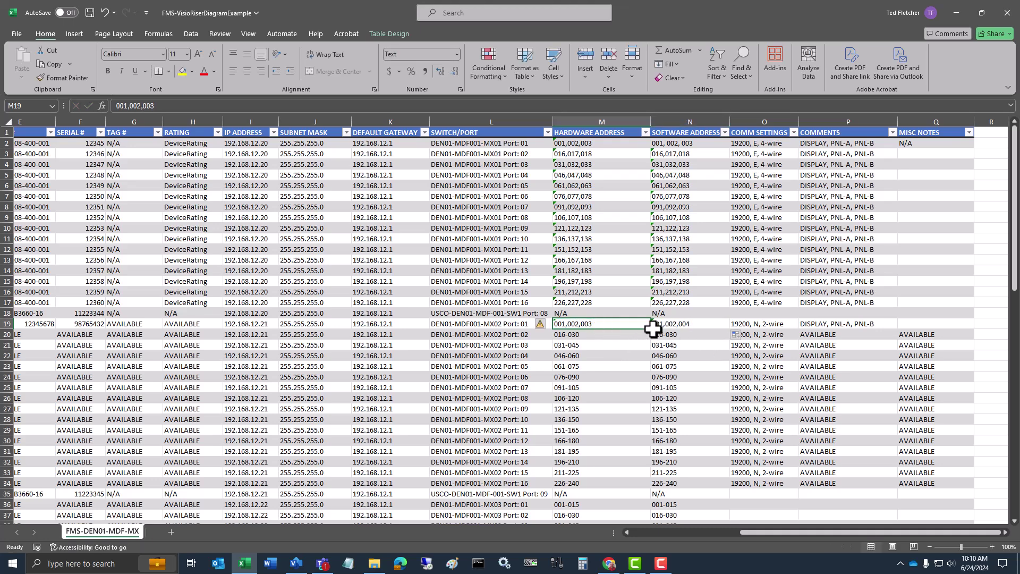
drag(647, 334, 710, 334)
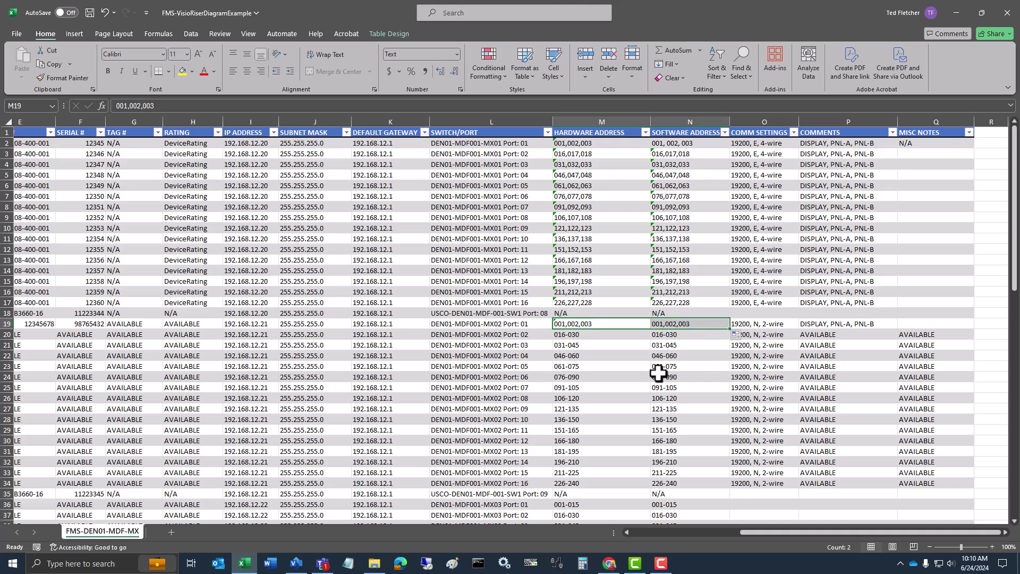
click(629, 367)
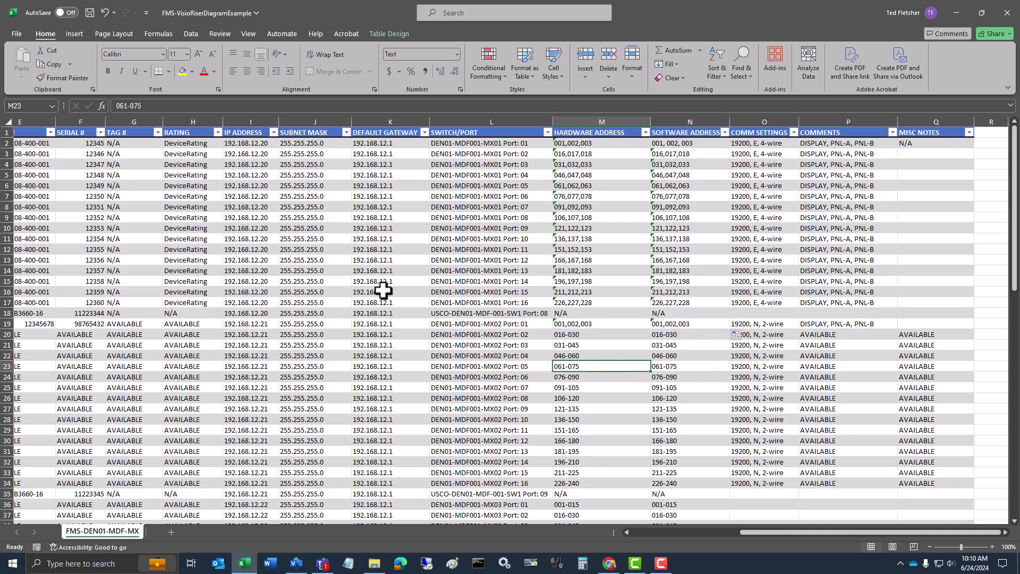
click(89, 16)
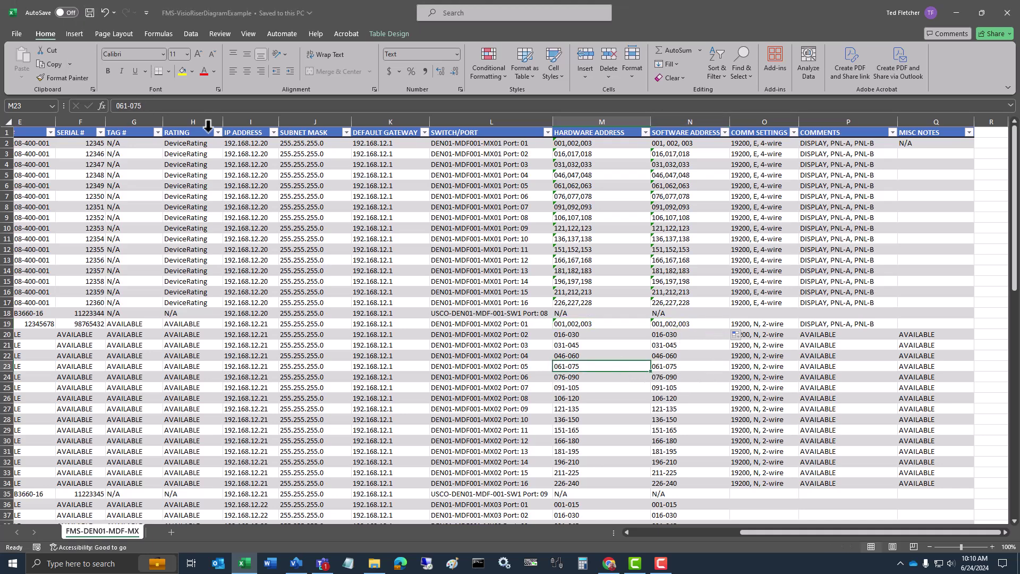
Back in Visio, run Data > Refresh All so port 01 shows TED-RPP-001, TedsDevice and 001,002,003.
click(956, 13)
click(667, 318)
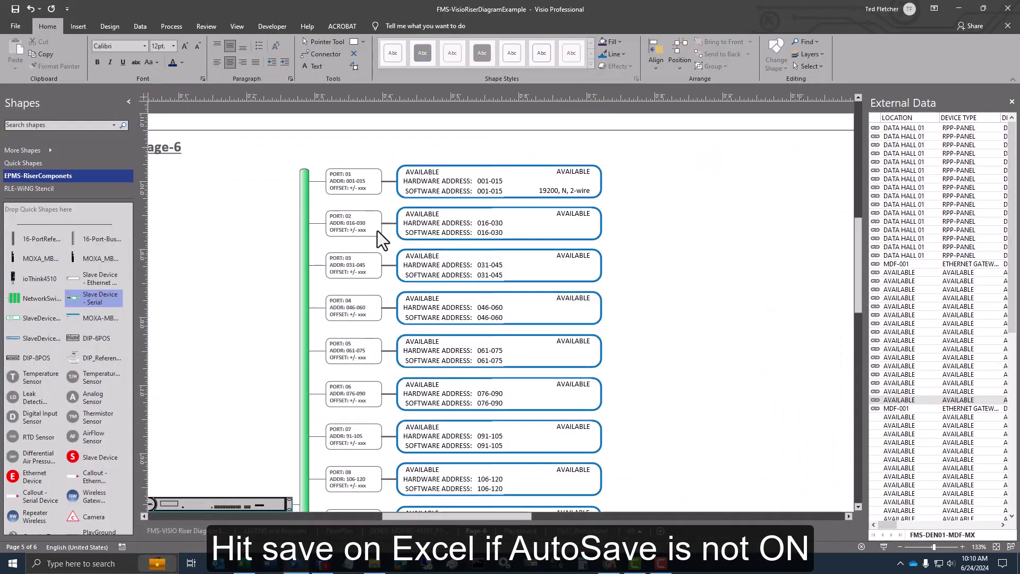
click(141, 27)
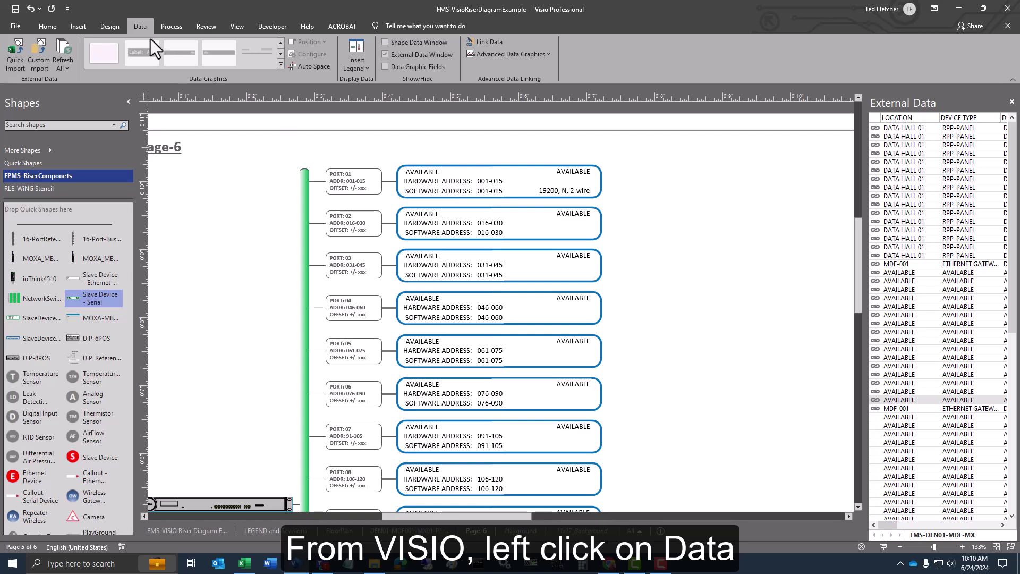
click(63, 48)
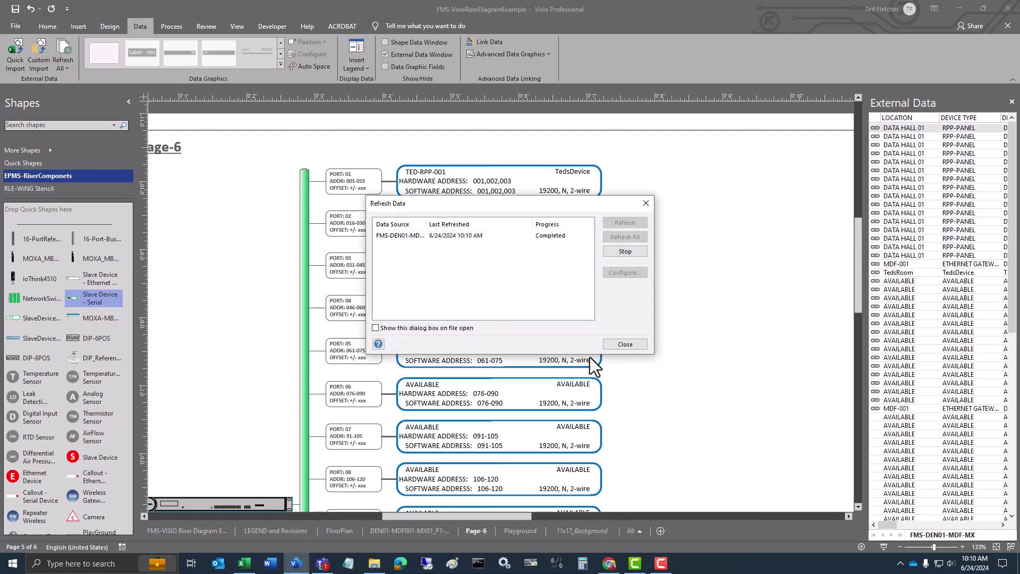
click(638, 204)
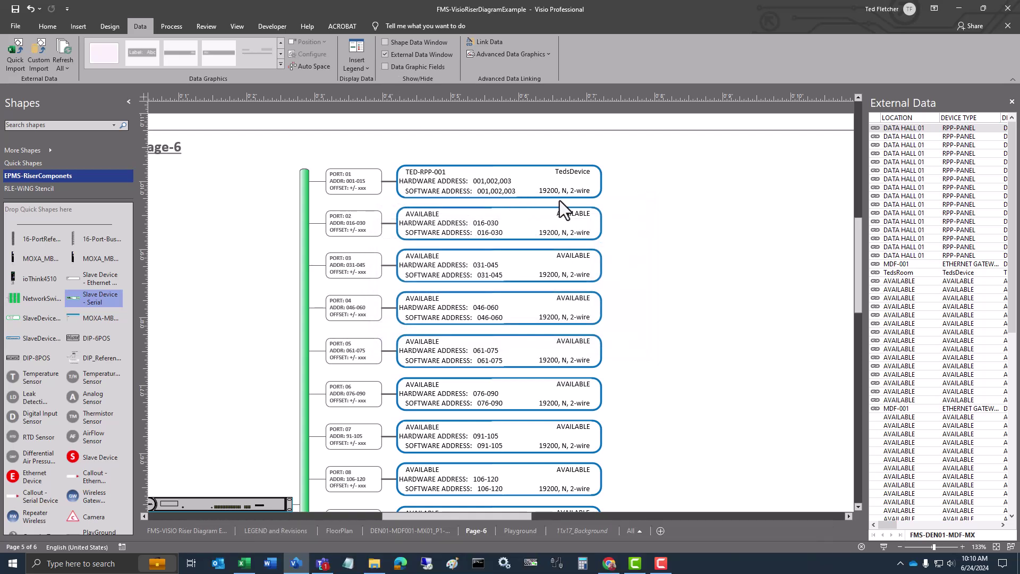
scroll(551, 203, up, 1)
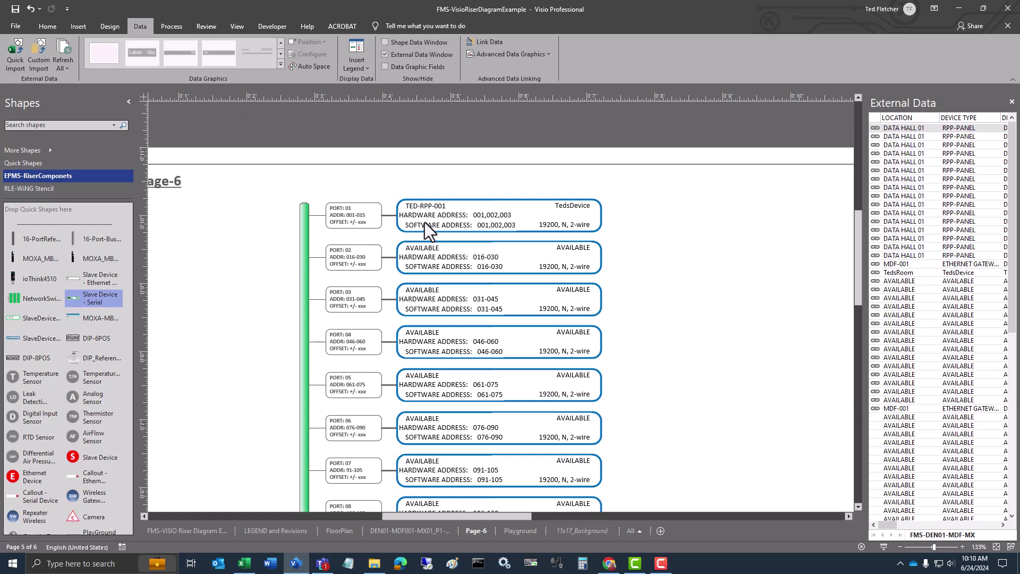
Turn on the Shape Data task pane from the View menu's Task Panes list.
click(240, 27)
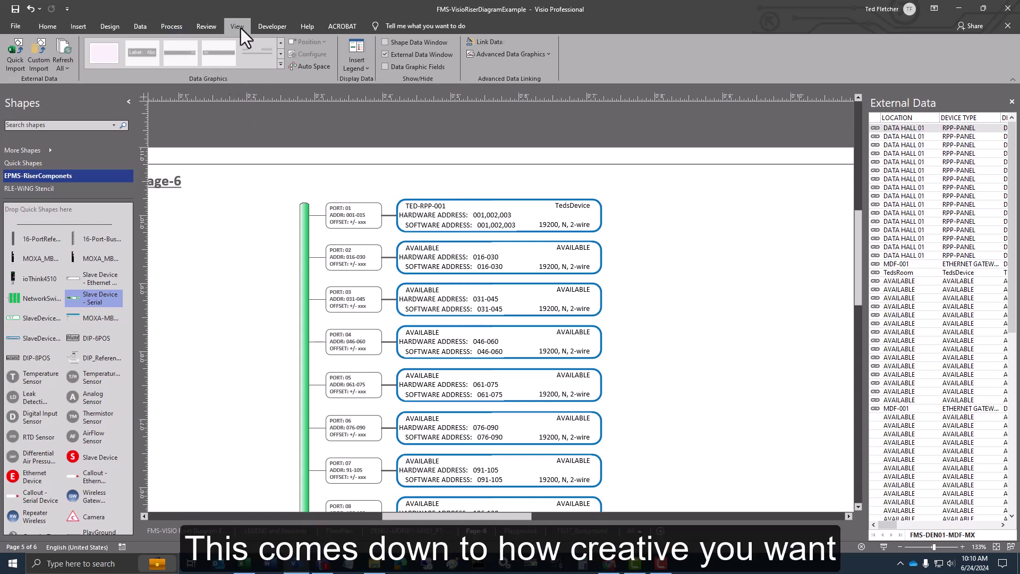
click(146, 67)
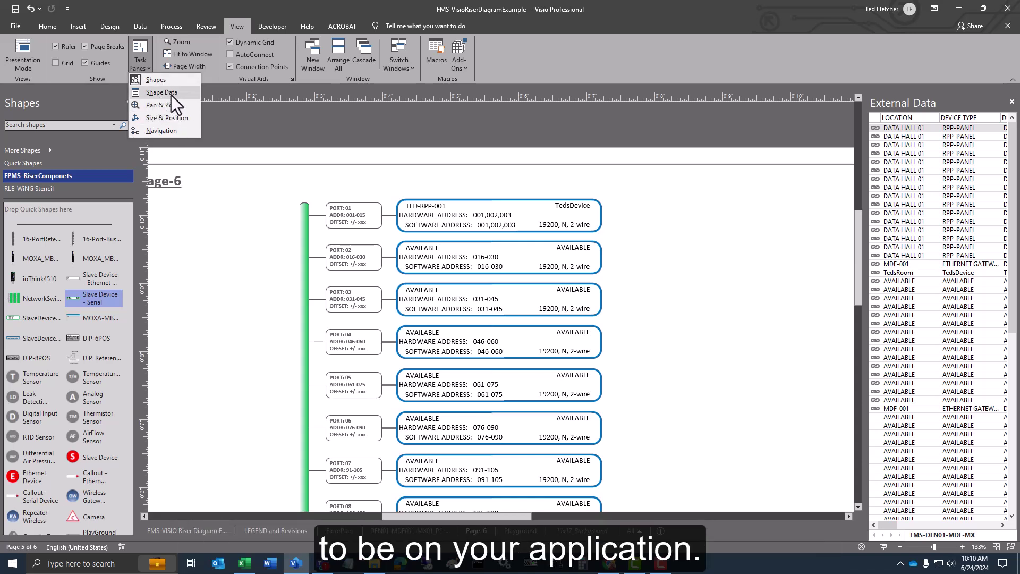
click(170, 93)
Select the TED-RPP-001 shape and review its IP 192.168.12.21, DEN01-MDF001-MX02 Port 01 and comments.
click(463, 268)
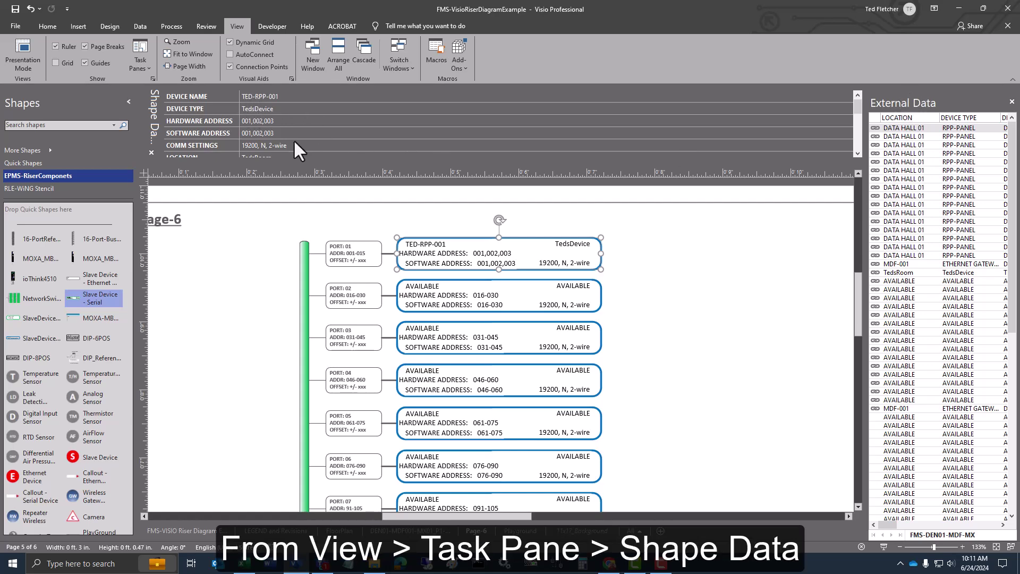
scroll(252, 118, down, 5)
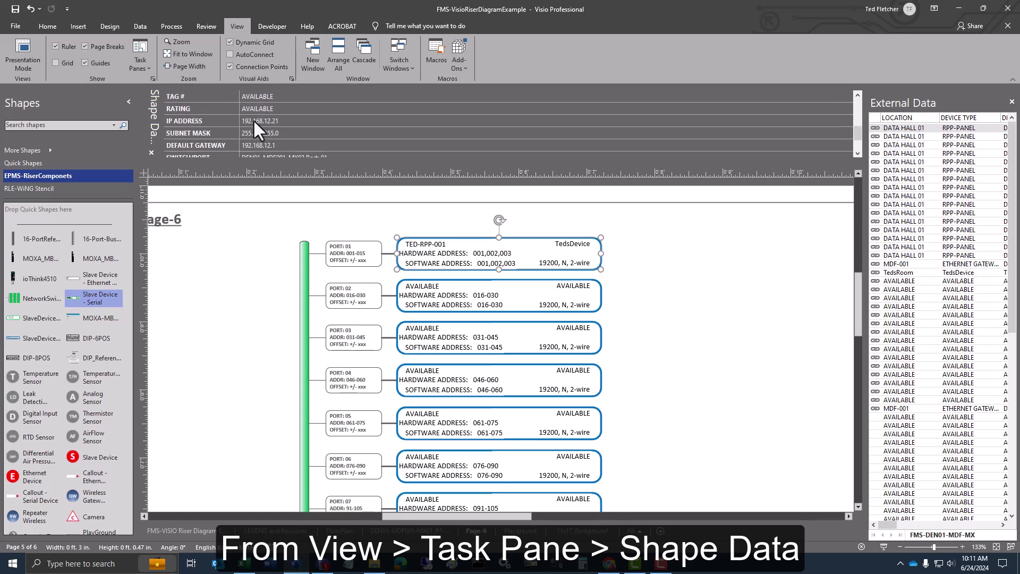
scroll(253, 119, down, 1)
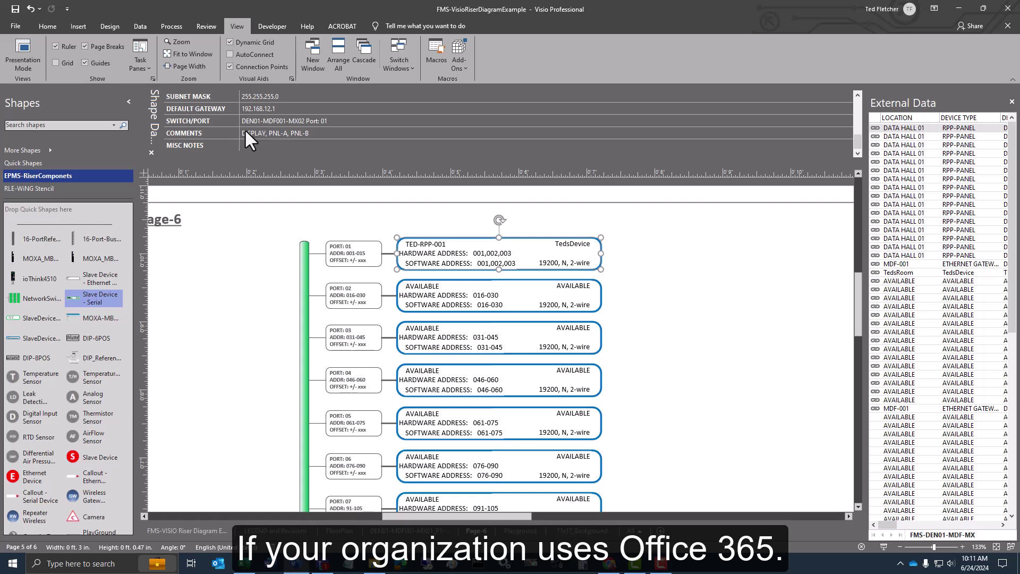
click(586, 330)
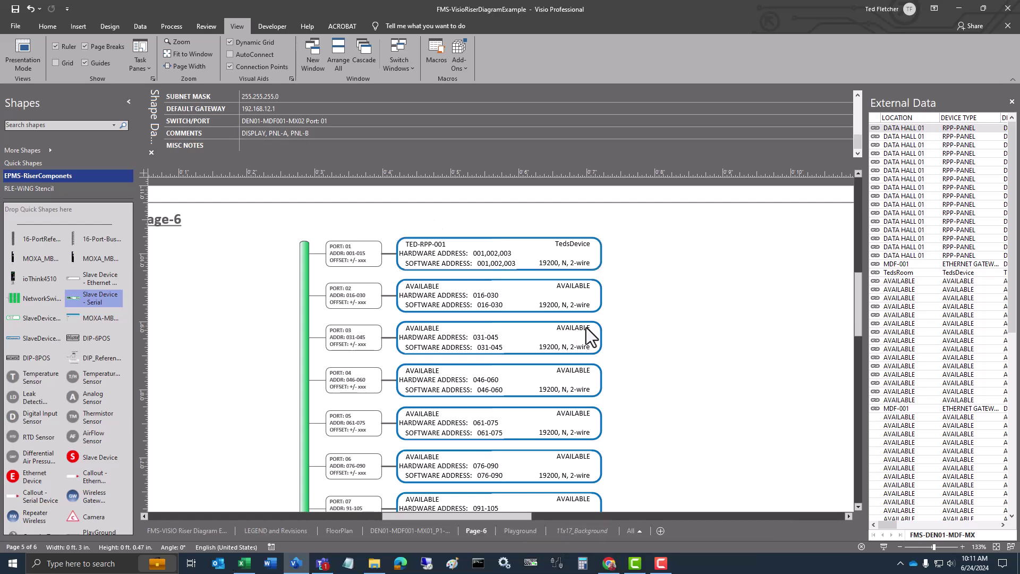
click(606, 289)
click(544, 306)
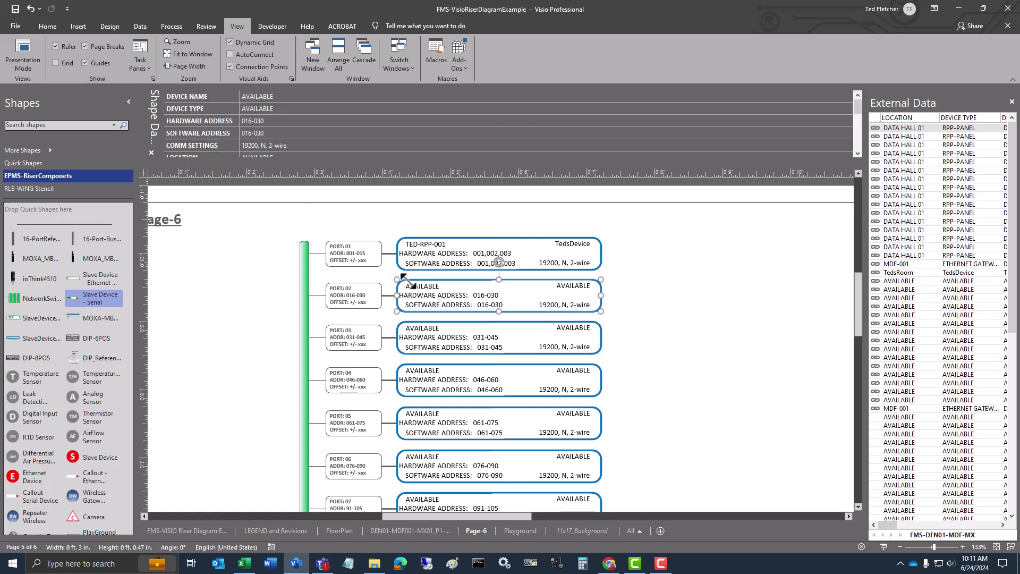
click(442, 253)
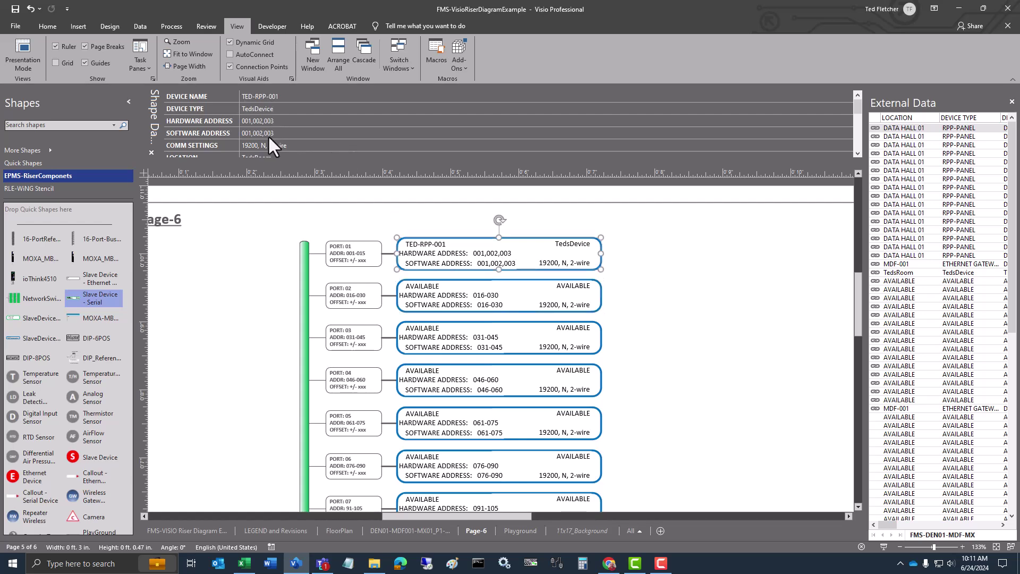
click(628, 250)
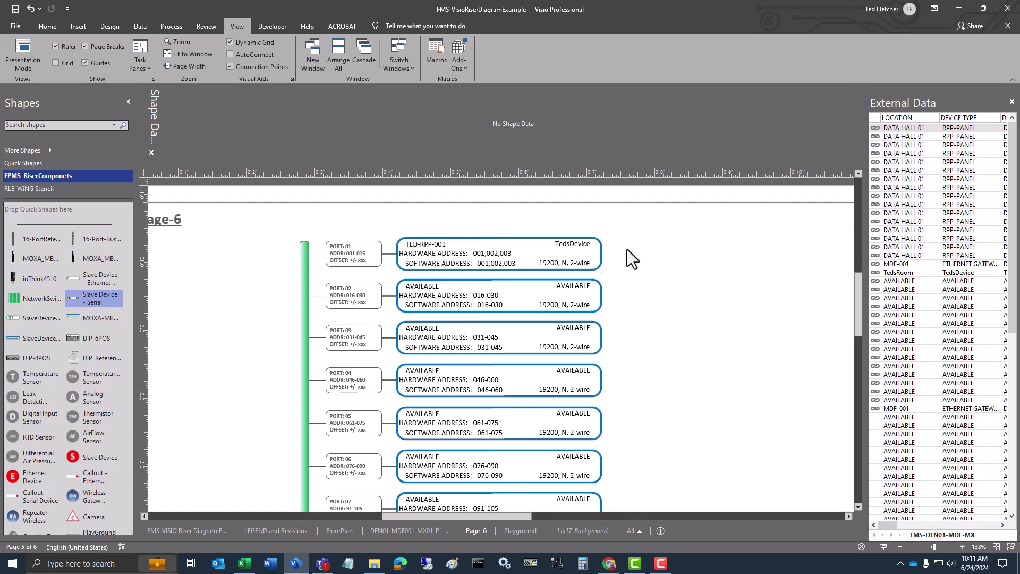